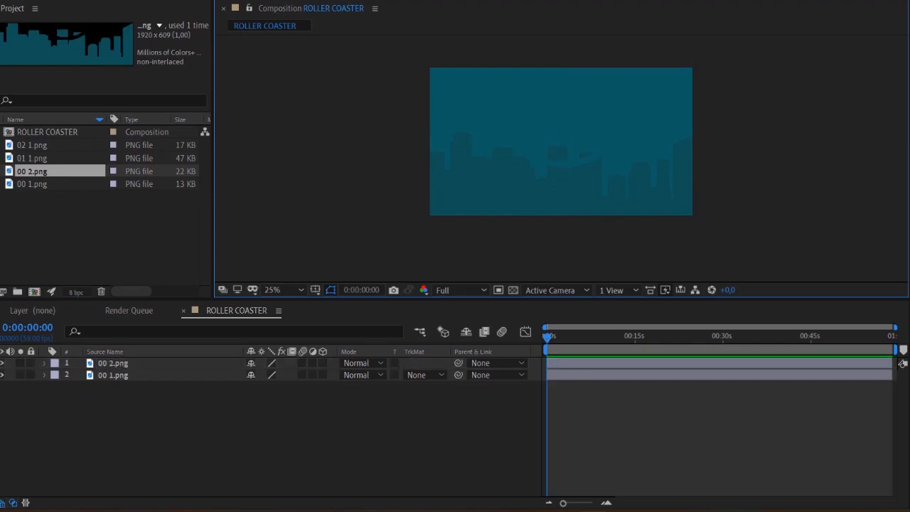
Step: Add the 01 1.png track to the ROLLER COASTER composition and hide the 00 2.png skyline layer
{"action": "left_click", "coordinate": [32, 158]}
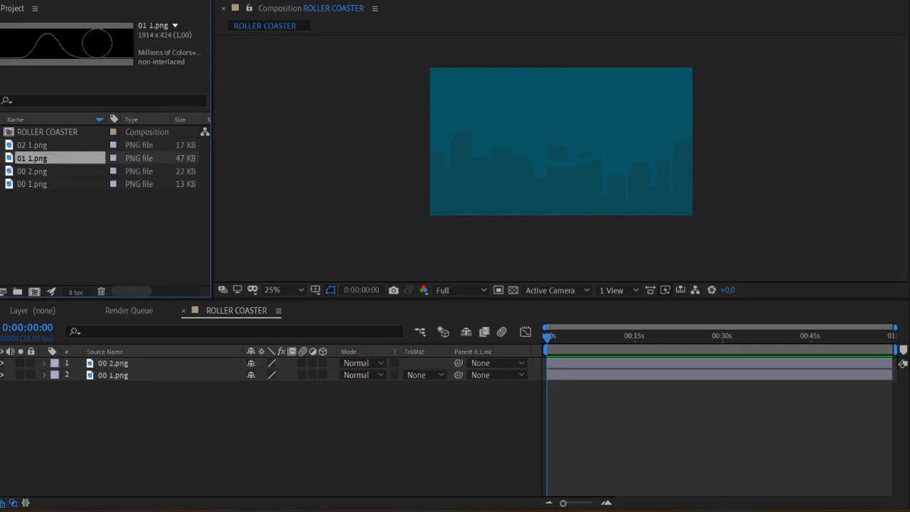
{"action": "left_click_drag", "start_coordinate": [33, 158], "coordinate": [560, 163]}
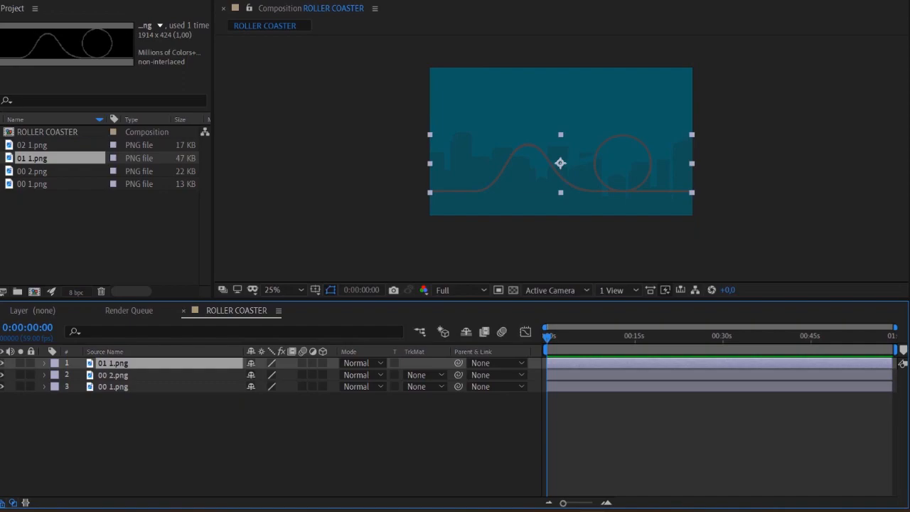
{"action": "left_click", "coordinate": [31, 171]}
{"action": "left_click", "coordinate": [561, 103]}
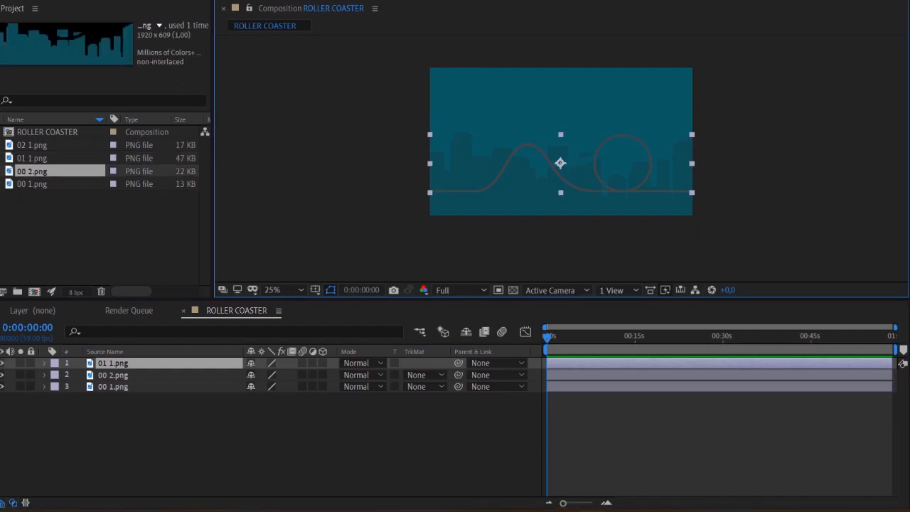
{"action": "left_click", "coordinate": [113, 375]}
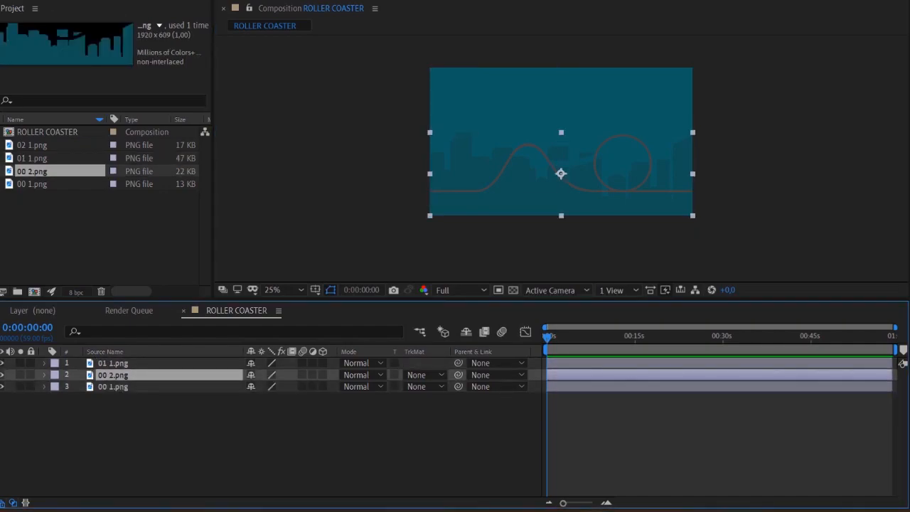
{"action": "left_click", "coordinate": [2, 374]}
Step: Add the 02 1.png car to the composition, scaled down, and place it on the flat start of the track
{"action": "left_click", "coordinate": [32, 145]}
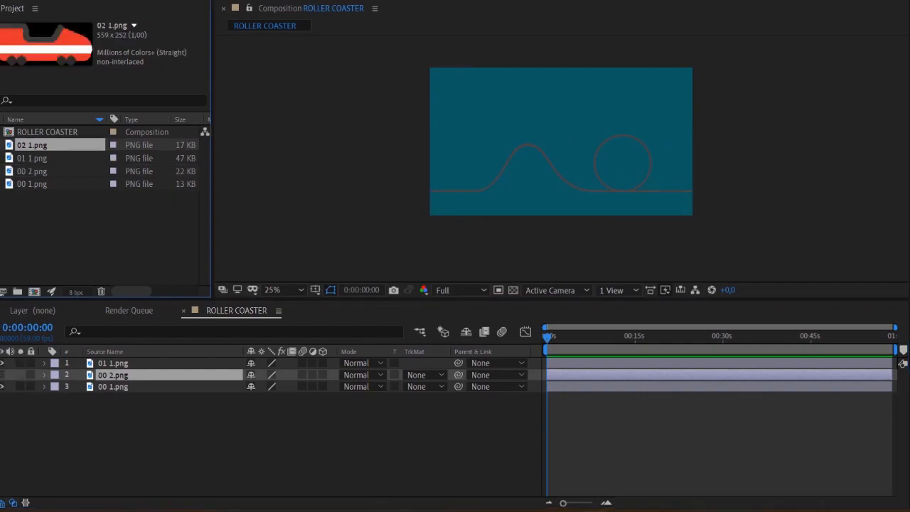
{"action": "left_click", "coordinate": [32, 157]}
{"action": "left_click_drag", "start_coordinate": [32, 145], "coordinate": [332, 211]}
{"action": "key", "text": "period"}
{"action": "scroll", "coordinate": [332, 212], "scroll_direction": "up", "scroll_amount": 1}
{"action": "scroll", "coordinate": [332, 211], "scroll_direction": "down", "scroll_amount": 1}
{"action": "left_click_drag", "start_coordinate": [332, 211], "coordinate": [470, 210]}
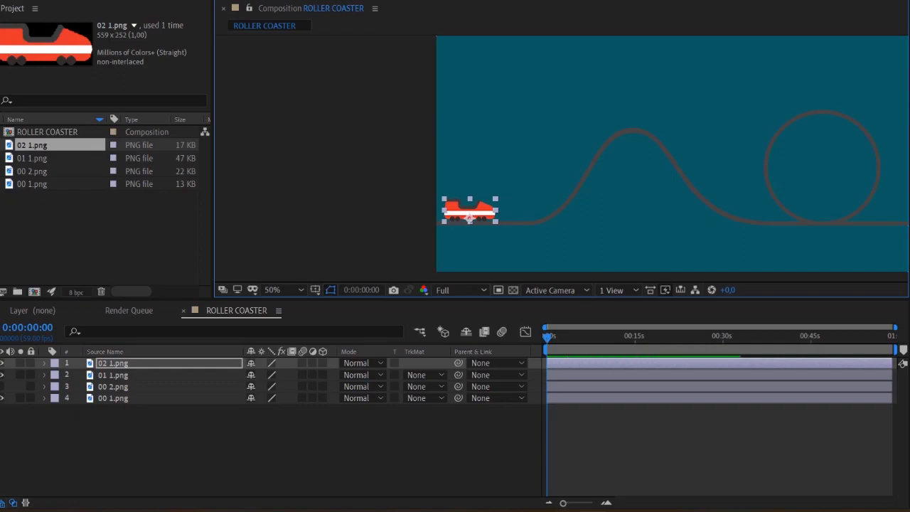
Step: Move the car's anchor point to the bottom centre, between the wheels and just above the track
{"action": "scroll", "coordinate": [530, 215], "scroll_direction": "up", "scroll_amount": 3}
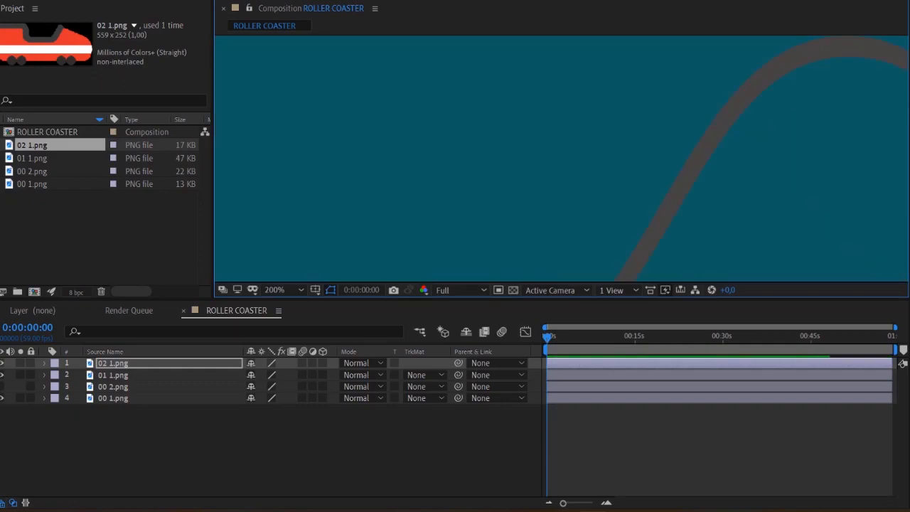
{"action": "left_click_drag", "start_coordinate": [530, 216], "coordinate": [686, 164]}
{"action": "left_click_drag", "start_coordinate": [445, 173], "coordinate": [393, 187]}
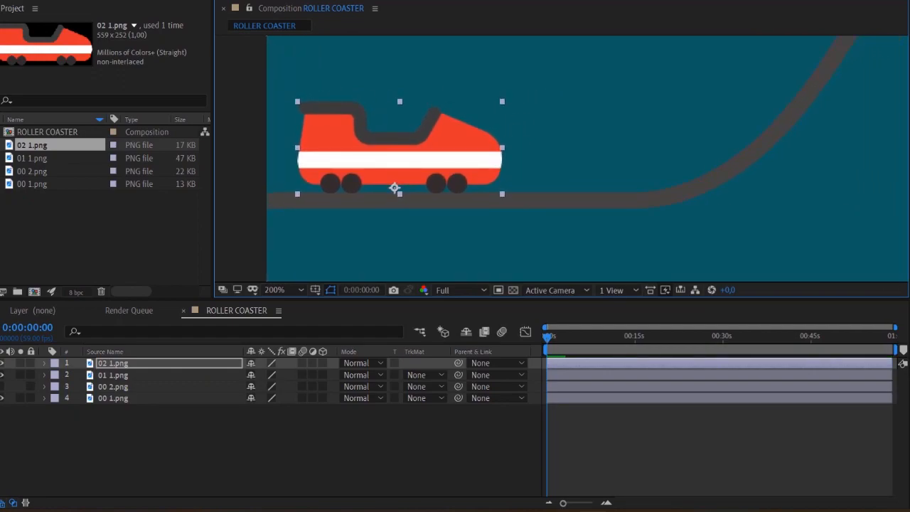
{"action": "key", "text": "comma"}
{"action": "key", "text": "comma"}
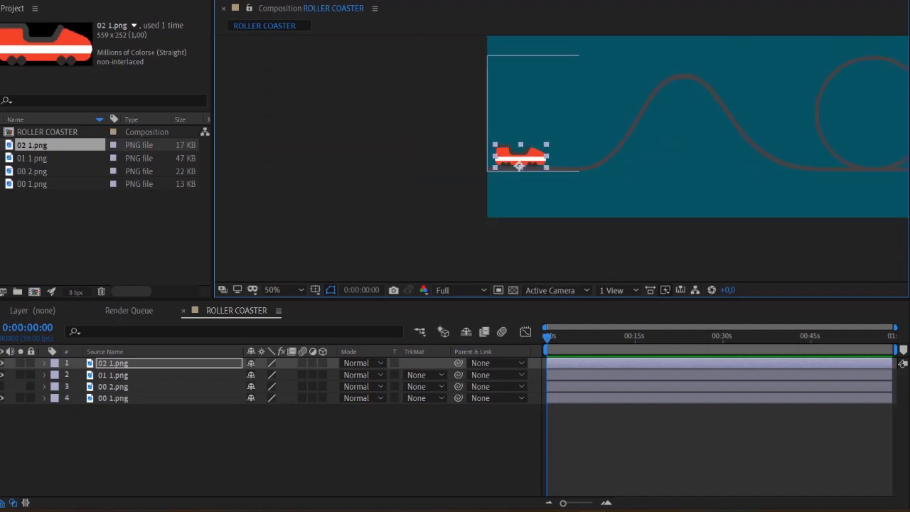
{"action": "left_click_drag", "start_coordinate": [569, 156], "coordinate": [559, 187]}
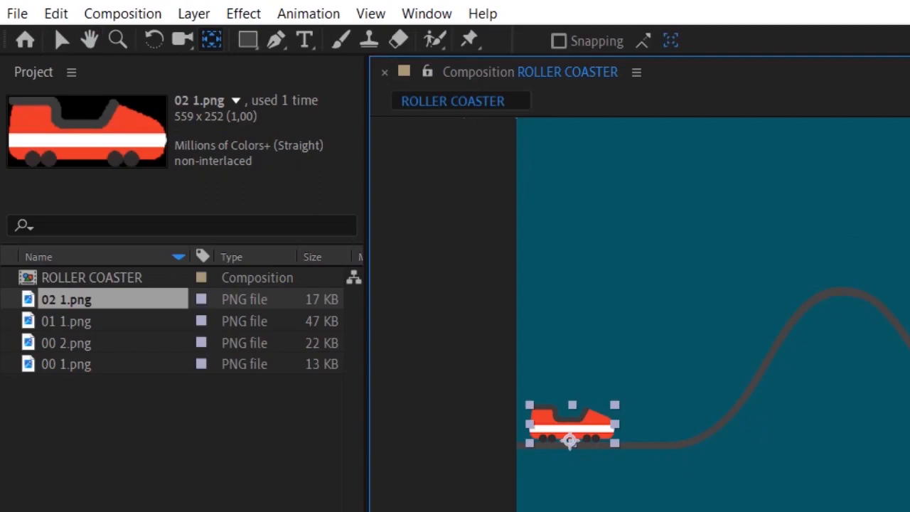
Step: Deselect all layers and start a Pen tool path along the flat start of the track
{"action": "key", "text": "g"}
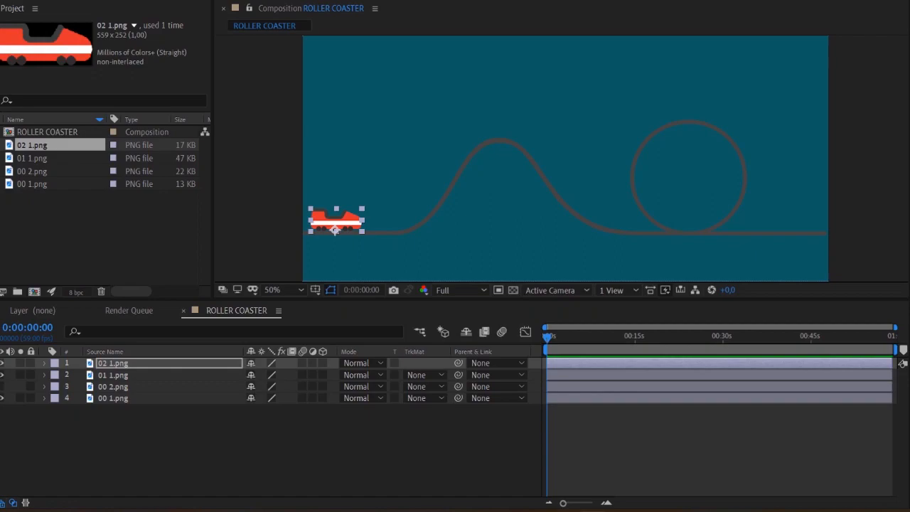
{"action": "left_click", "coordinate": [336, 222]}
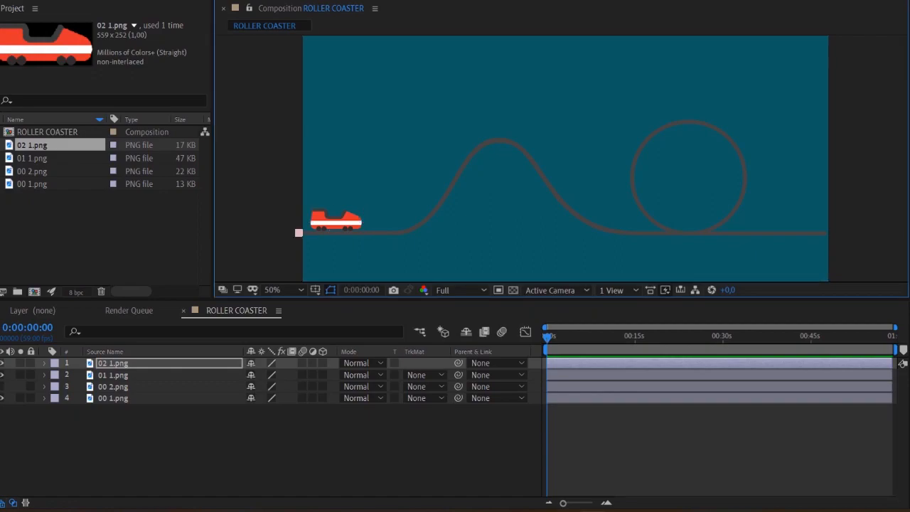
{"action": "left_click", "coordinate": [285, 448]}
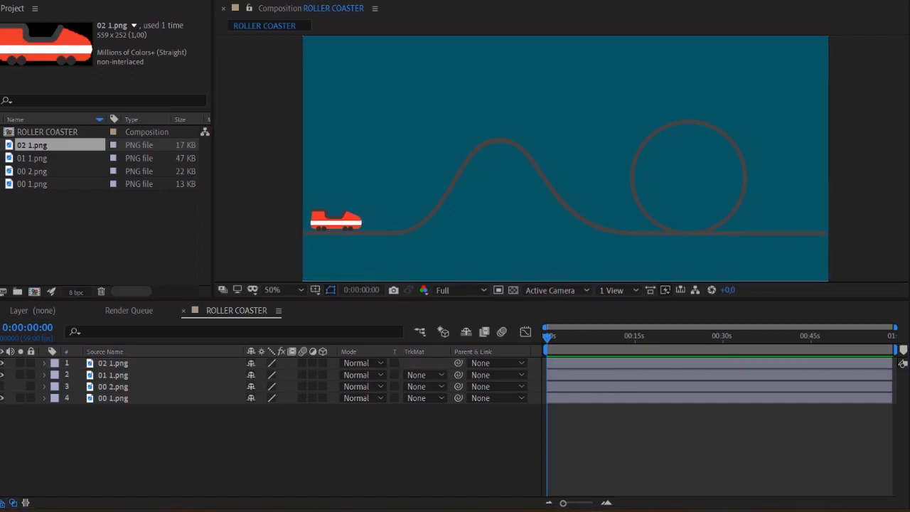
{"action": "left_click", "coordinate": [294, 233]}
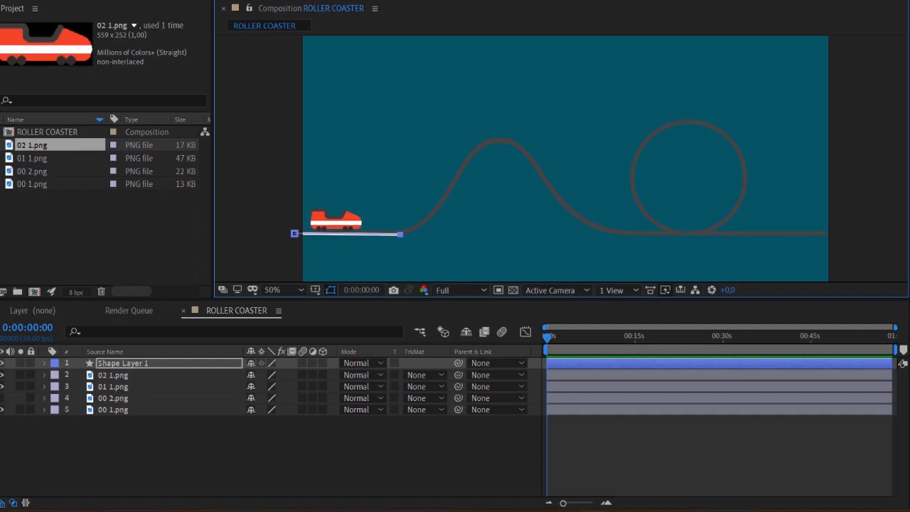
Step: Check that the path sits on its own shape layer, separate from the 02 1.png car layer
{"action": "left_click", "coordinate": [114, 375]}
{"action": "left_click", "coordinate": [123, 363]}
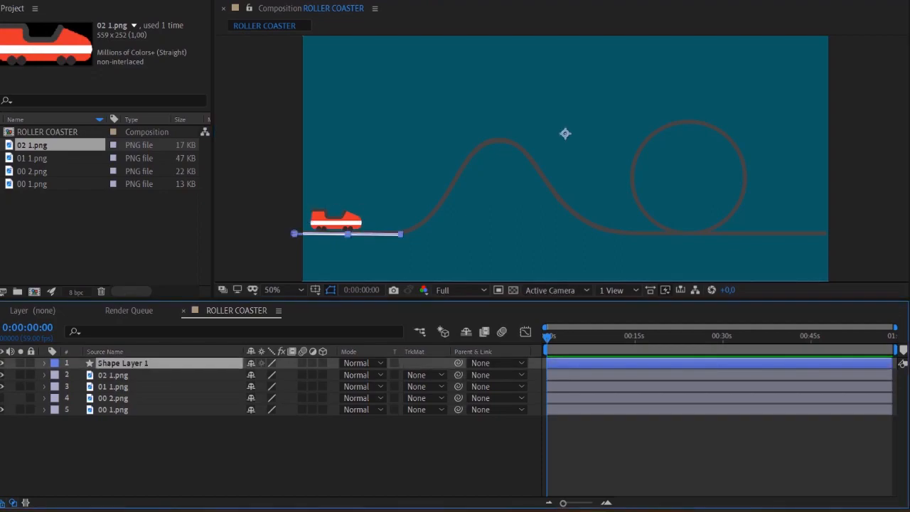
{"action": "left_click", "coordinate": [114, 375]}
{"action": "left_click", "coordinate": [123, 363]}
{"action": "left_click", "coordinate": [114, 375]}
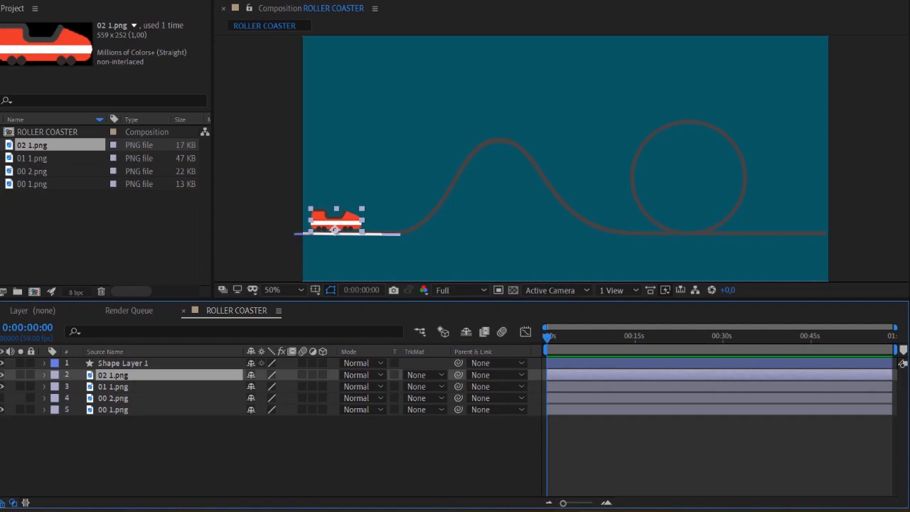
{"action": "left_click", "coordinate": [123, 364]}
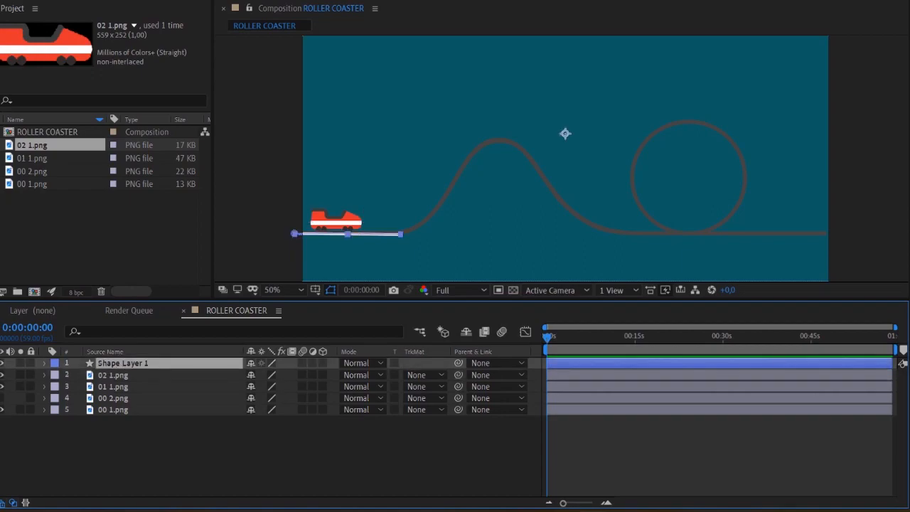
{"action": "left_click_drag", "start_coordinate": [439, 206], "coordinate": [447, 194]}
{"action": "key", "text": "ctrl+z"}
{"action": "key", "text": "ctrl+z"}
{"action": "key", "text": "ctrl+z"}
Step: Draw a Pen path from just outside the frame along the flat track and up the hill's rising slope
{"action": "left_click", "coordinate": [297, 234]}
{"action": "scroll", "coordinate": [388, 235], "scroll_direction": "up", "scroll_amount": 1}
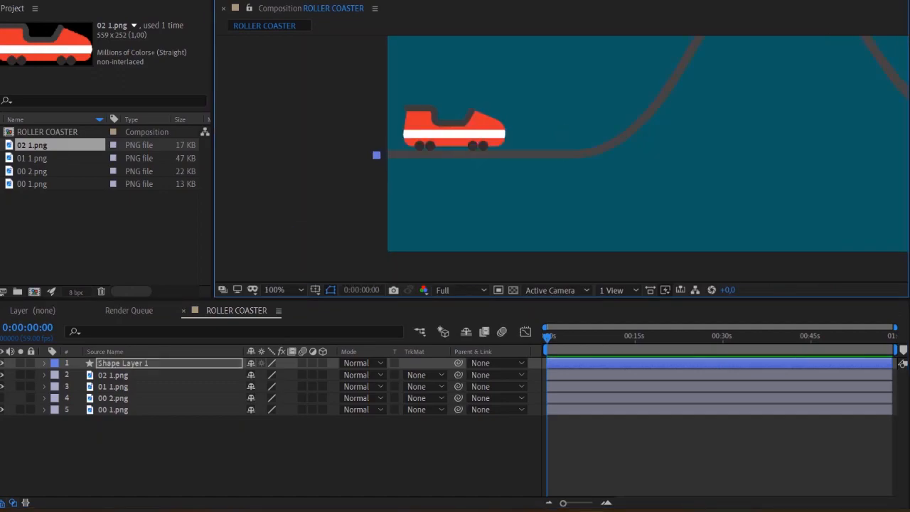
{"action": "left_click", "coordinate": [433, 224]}
{"action": "left_click_drag", "start_coordinate": [491, 192], "coordinate": [502, 177]}
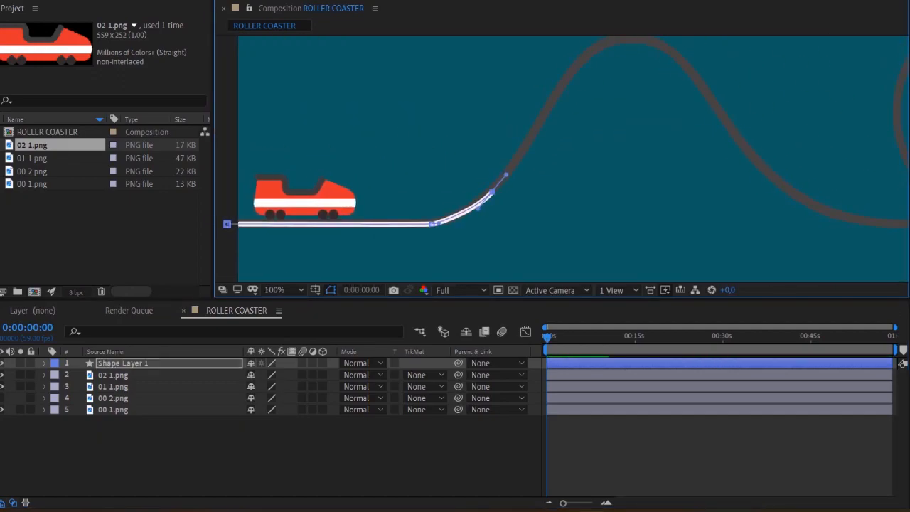
{"action": "left_click_drag", "start_coordinate": [542, 116], "coordinate": [553, 96]}
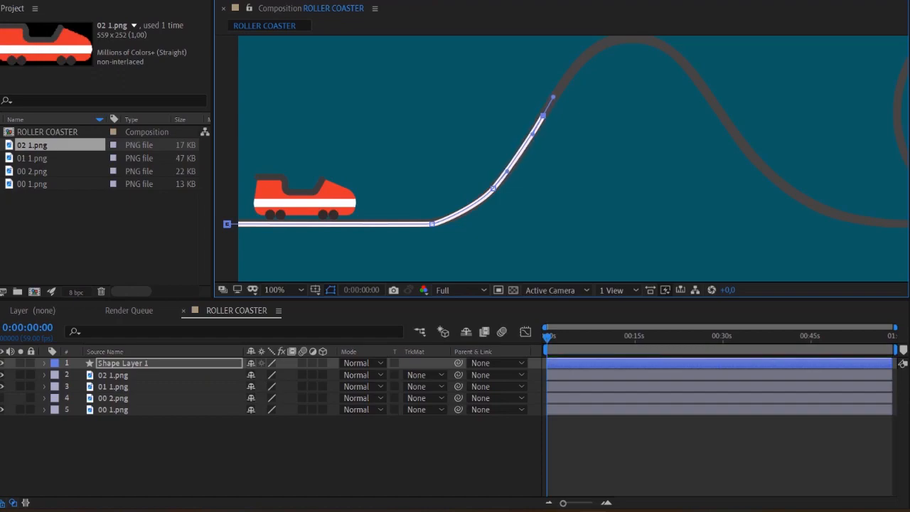
{"action": "scroll", "coordinate": [552, 96], "scroll_direction": "up", "scroll_amount": 1}
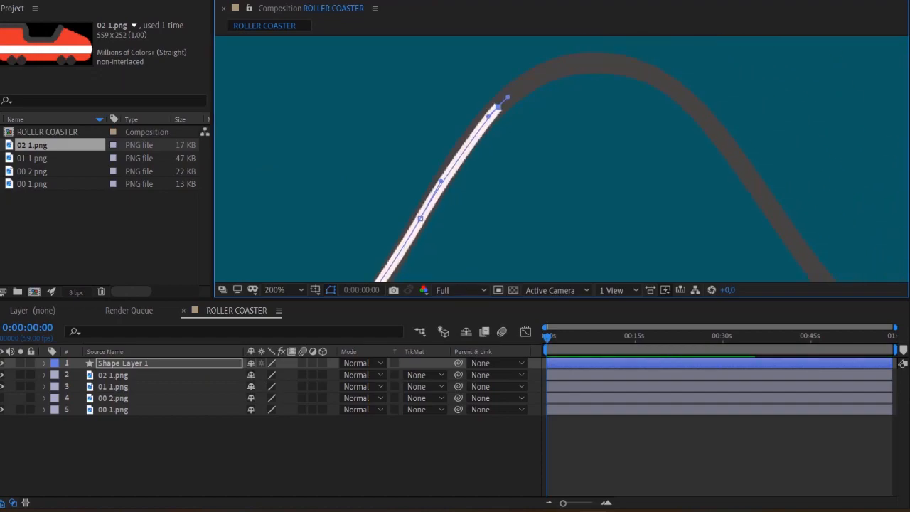
{"action": "left_click_drag", "start_coordinate": [583, 64], "coordinate": [616, 67]}
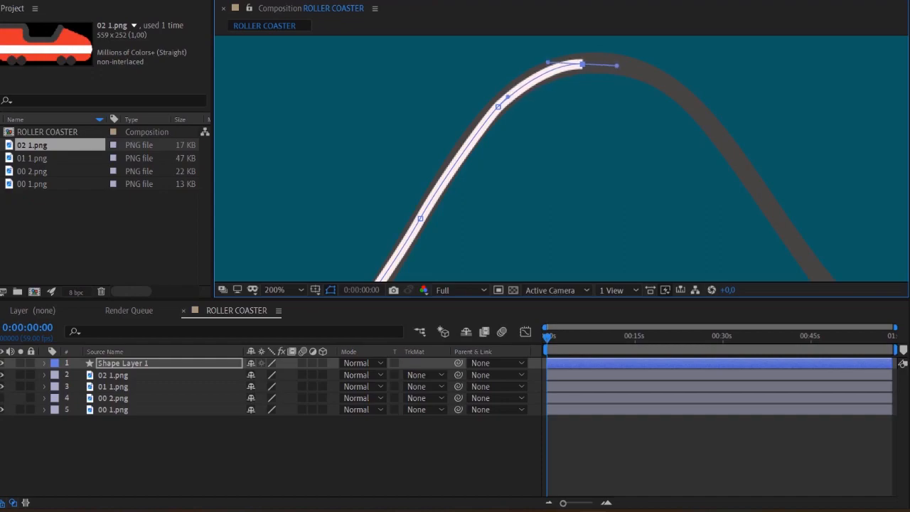
{"action": "left_click_drag", "start_coordinate": [675, 91], "coordinate": [701, 117]}
{"action": "key", "text": "ctrl+z"}
{"action": "key", "text": "ctrl+z"}
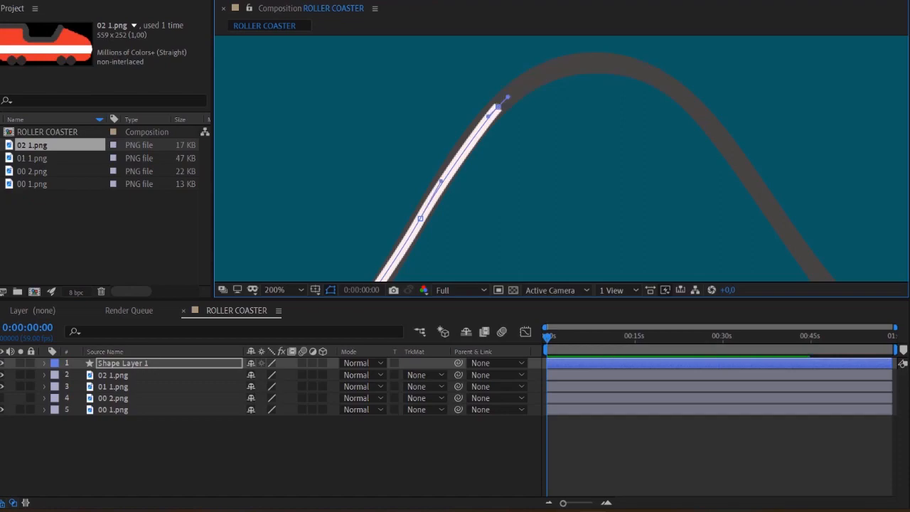
Step: Continue the path over the hill's crest with curved points centred on the track
{"action": "left_click_drag", "start_coordinate": [580, 64], "coordinate": [613, 62]}
{"action": "left_click_drag", "start_coordinate": [580, 64], "coordinate": [580, 61]}
{"action": "left_click", "coordinate": [645, 72]}
Step: Trace the hill's descending slope with the path, adjusting its points and handles to follow the track
{"action": "left_click_drag", "start_coordinate": [697, 110], "coordinate": [536, 58]}
{"action": "left_click", "coordinate": [623, 176]}
{"action": "left_click_drag", "start_coordinate": [623, 175], "coordinate": [496, 75]}
{"action": "left_click_drag", "start_coordinate": [592, 184], "coordinate": [633, 212]}
{"action": "left_click_drag", "start_coordinate": [733, 259], "coordinate": [806, 241]}
{"action": "left_click", "coordinate": [734, 221]}
{"action": "left_click_drag", "start_coordinate": [550, 105], "coordinate": [541, 165]}
{"action": "left_click_drag", "start_coordinate": [488, 95], "coordinate": [486, 98]}
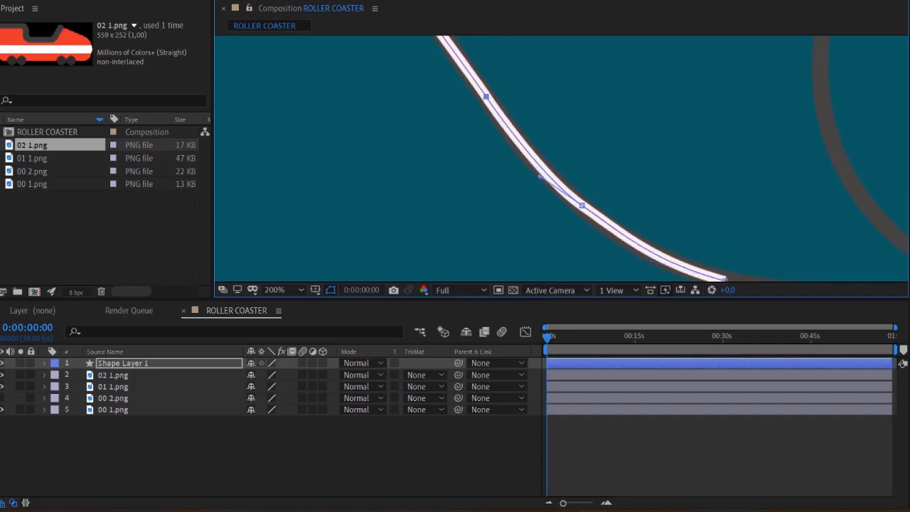
Step: Extend the path from the foot of the hill along the flat track towards the loop's base
{"action": "left_click_drag", "start_coordinate": [640, 199], "coordinate": [448, 122]}
{"action": "left_click", "coordinate": [725, 217]}
{"action": "key", "text": "ctrl+z"}
{"action": "left_click", "coordinate": [533, 204]}
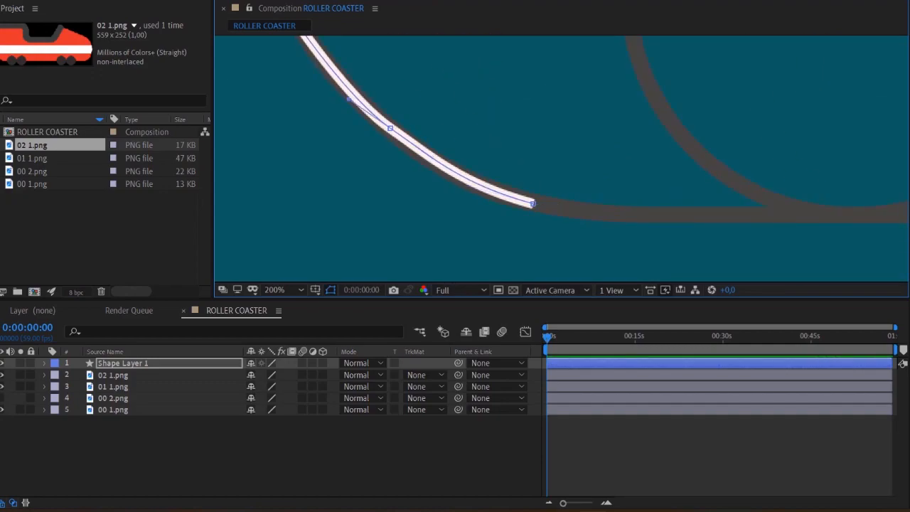
{"action": "left_click_drag", "start_coordinate": [630, 216], "coordinate": [666, 216]}
{"action": "left_click", "coordinate": [786, 216]}
{"action": "left_click_drag", "start_coordinate": [534, 204], "coordinate": [515, 198]}
{"action": "left_click_drag", "start_coordinate": [596, 216], "coordinate": [652, 217]}
Step: Continue the path through the loop's base and onto its lower right curve
{"action": "left_click_drag", "start_coordinate": [786, 216], "coordinate": [457, 226]}
{"action": "left_click", "coordinate": [457, 225]}
{"action": "left_click_drag", "start_coordinate": [582, 217], "coordinate": [590, 214]}
{"action": "left_click", "coordinate": [681, 166]}
{"action": "left_click_drag", "start_coordinate": [681, 166], "coordinate": [670, 226]}
{"action": "key", "text": "ctrl+z"}
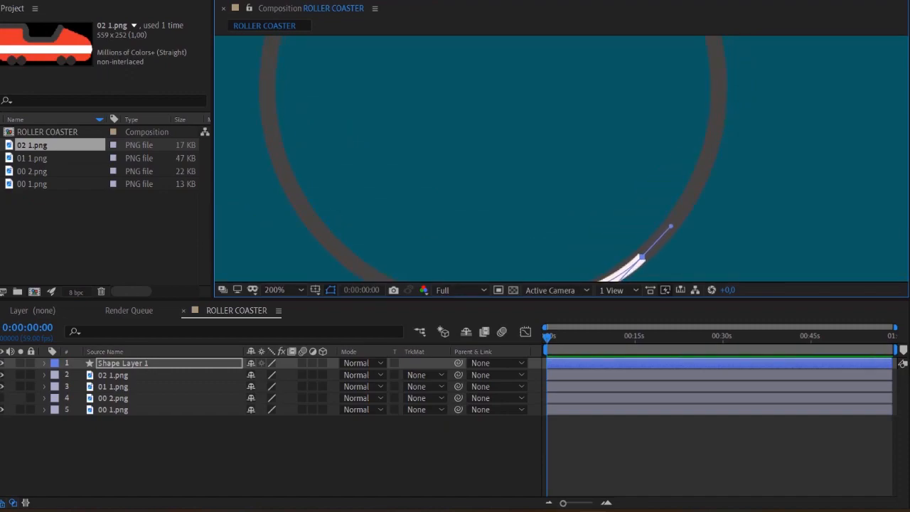
Step: Trace the right side of the loop upward with curved points, aligning their handles to the track
{"action": "left_click_drag", "start_coordinate": [713, 146], "coordinate": [718, 112]}
{"action": "left_click_drag", "start_coordinate": [718, 113], "coordinate": [719, 208]}
{"action": "left_click_drag", "start_coordinate": [715, 131], "coordinate": [703, 86]}
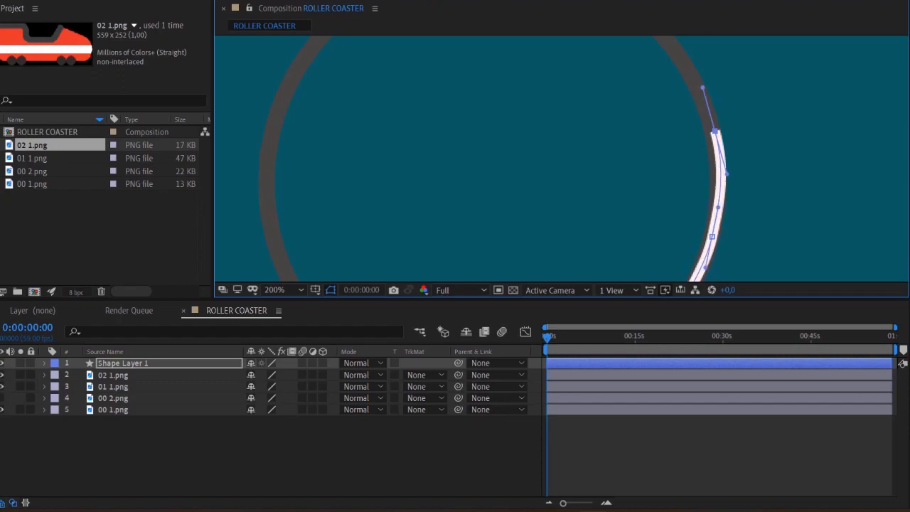
{"action": "left_click_drag", "start_coordinate": [716, 157], "coordinate": [548, 57]}
{"action": "left_click_drag", "start_coordinate": [545, 138], "coordinate": [546, 147]}
{"action": "left_click_drag", "start_coordinate": [546, 147], "coordinate": [608, 242]}
{"action": "left_click", "coordinate": [610, 126]}
{"action": "left_click_drag", "start_coordinate": [609, 125], "coordinate": [695, 217]}
{"action": "left_click_drag", "start_coordinate": [646, 120], "coordinate": [635, 110]}
Step: Carry the path over the top of the loop to its upper left, adjusting the top point and handles
{"action": "left_click_drag", "start_coordinate": [543, 56], "coordinate": [503, 55]}
{"action": "left_click_drag", "start_coordinate": [446, 46], "coordinate": [423, 58]}
{"action": "key", "text": "ctrl+z"}
{"action": "left_click_drag", "start_coordinate": [333, 93], "coordinate": [295, 126]}
{"action": "left_click_drag", "start_coordinate": [490, 71], "coordinate": [490, 101]}
{"action": "left_click_drag", "start_coordinate": [503, 85], "coordinate": [460, 65]}
{"action": "left_click", "coordinate": [543, 86]}
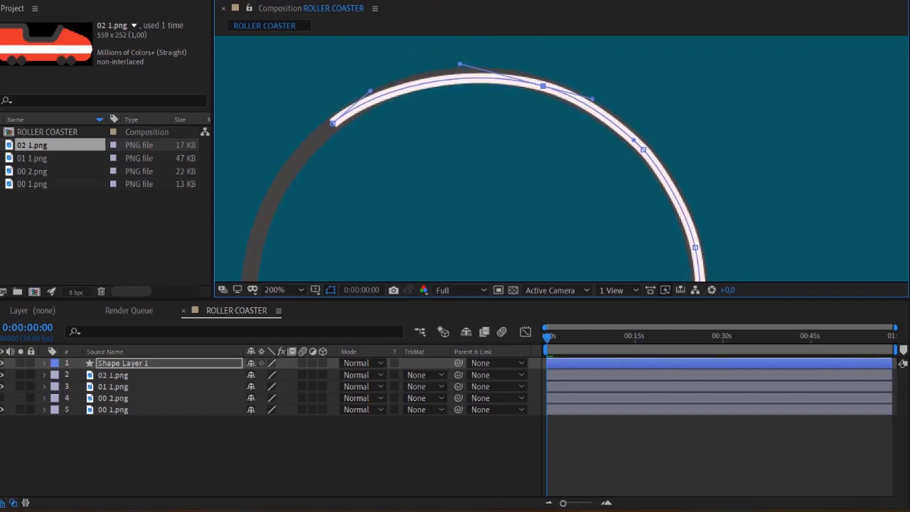
{"action": "left_click_drag", "start_coordinate": [543, 86], "coordinate": [541, 84]}
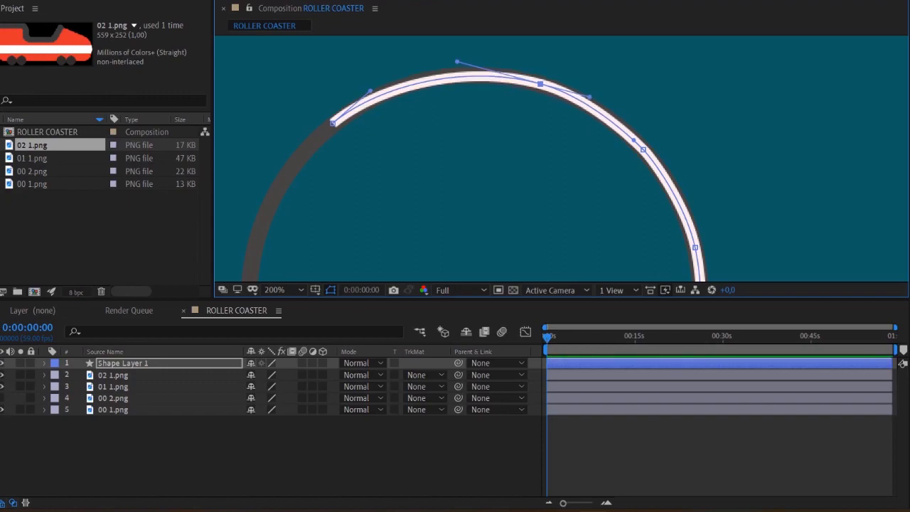
Step: Trace the left side of the loop downward, repositioning points and handles to match the track
{"action": "left_click_drag", "start_coordinate": [427, 192], "coordinate": [486, 134]}
{"action": "left_click", "coordinate": [315, 196]}
{"action": "key", "text": "ctrl+z"}
{"action": "left_click", "coordinate": [392, 66]}
{"action": "left_click_drag", "start_coordinate": [313, 197], "coordinate": [310, 213]}
{"action": "left_click_drag", "start_coordinate": [315, 180], "coordinate": [318, 151]}
{"action": "left_click_drag", "start_coordinate": [355, 242], "coordinate": [491, 65]}
{"action": "left_click_drag", "start_coordinate": [465, 163], "coordinate": [479, 188]}
{"action": "left_click_drag", "start_coordinate": [450, 137], "coordinate": [463, 210]}
{"action": "left_click_drag", "start_coordinate": [454, 104], "coordinate": [451, 108]}
Step: Close in on the loop's bottom with a curved point and remove the extra vertex on its lower left side
{"action": "scroll", "coordinate": [518, 243], "scroll_direction": "down", "scroll_amount": 1}
{"action": "left_click_drag", "start_coordinate": [518, 243], "coordinate": [419, 165]}
{"action": "scroll", "coordinate": [418, 171], "scroll_direction": "up", "scroll_amount": 1}
{"action": "left_click_drag", "start_coordinate": [600, 214], "coordinate": [647, 228]}
{"action": "left_click_drag", "start_coordinate": [495, 133], "coordinate": [498, 139]}
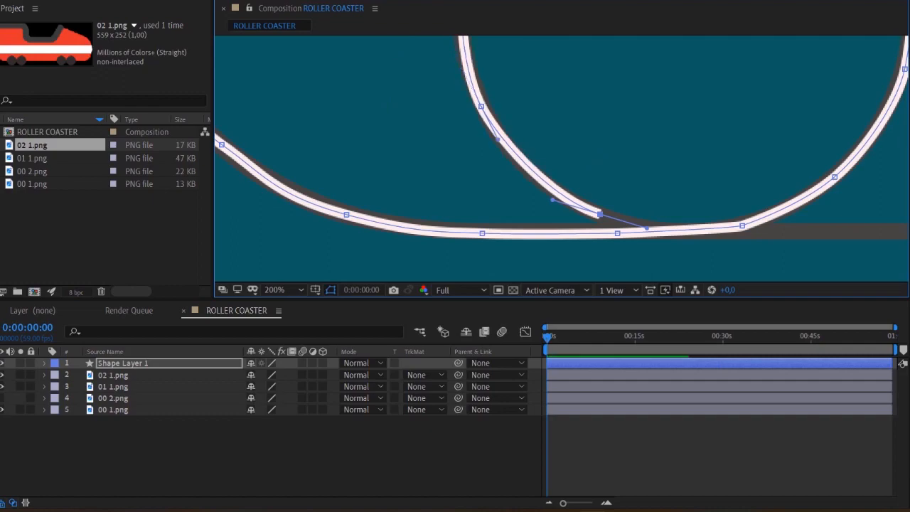
{"action": "left_click", "coordinate": [482, 106]}
{"action": "scroll", "coordinate": [497, 128], "scroll_direction": "down", "scroll_amount": 1}
Step: Extend the path from the loop's bottom along the flat exit track to beyond the frame's right edge
{"action": "left_click_drag", "start_coordinate": [557, 179], "coordinate": [500, 146]}
{"action": "left_click", "coordinate": [671, 196]}
{"action": "left_click", "coordinate": [787, 195]}
{"action": "left_click", "coordinate": [905, 196]}
Step: Delete the extra vertex on the loop's upper left and reshape the neighbouring handles into a smooth arc
{"action": "left_click_drag", "start_coordinate": [569, 107], "coordinate": [510, 197]}
{"action": "left_click", "coordinate": [496, 80]}
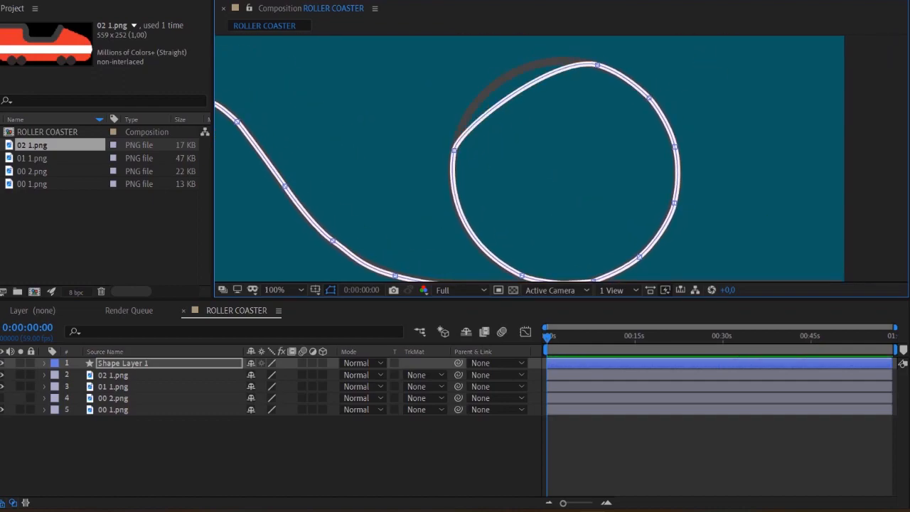
{"action": "left_click_drag", "start_coordinate": [454, 150], "coordinate": [469, 69]}
{"action": "left_click_drag", "start_coordinate": [556, 54], "coordinate": [549, 50]}
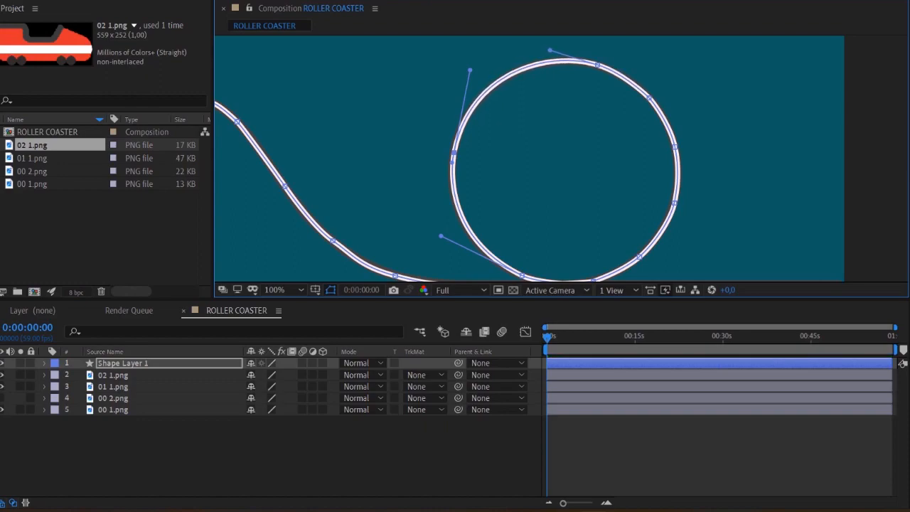
Step: Delete two extra vertices on the loop's upper right and adjust the upper curve's points and handles to follow the track
{"action": "left_click", "coordinate": [648, 98], "text": "ctrl"}
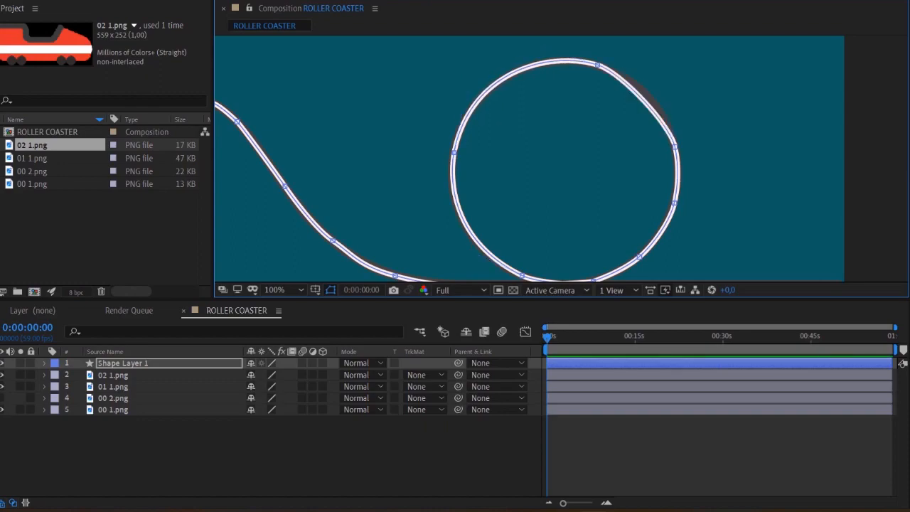
{"action": "left_click", "coordinate": [597, 65]}
{"action": "mouse_move", "coordinate": [621, 72]}
{"action": "left_mouse_down"}
{"action": "mouse_move", "coordinate": [648, 72]}
{"action": "mouse_move", "coordinate": [631, 69]}
{"action": "left_mouse_up"}
{"action": "left_click_drag", "start_coordinate": [597, 65], "coordinate": [589, 63]}
{"action": "left_click_drag", "start_coordinate": [622, 67], "coordinate": [650, 75]}
{"action": "left_click", "coordinate": [675, 146], "text": "ctrl"}
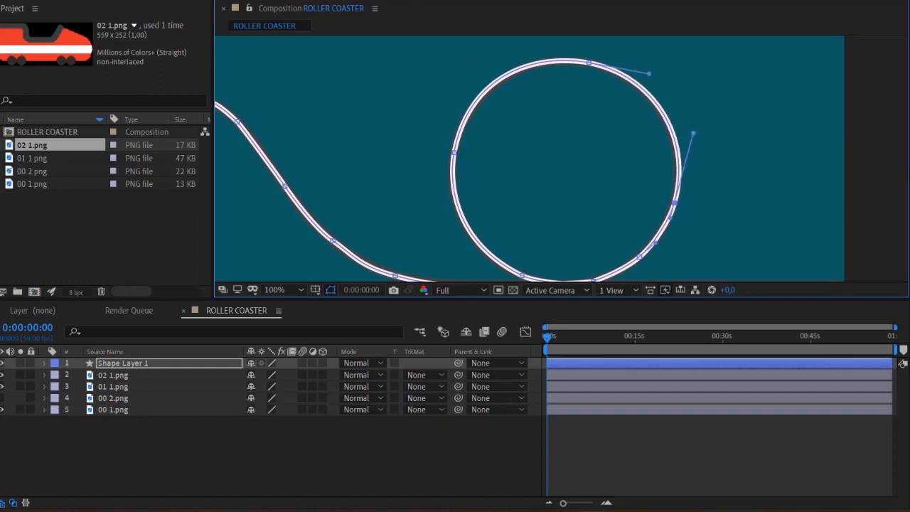
{"action": "key", "text": "period"}
{"action": "left_click_drag", "start_coordinate": [374, 111], "coordinate": [376, 120]}
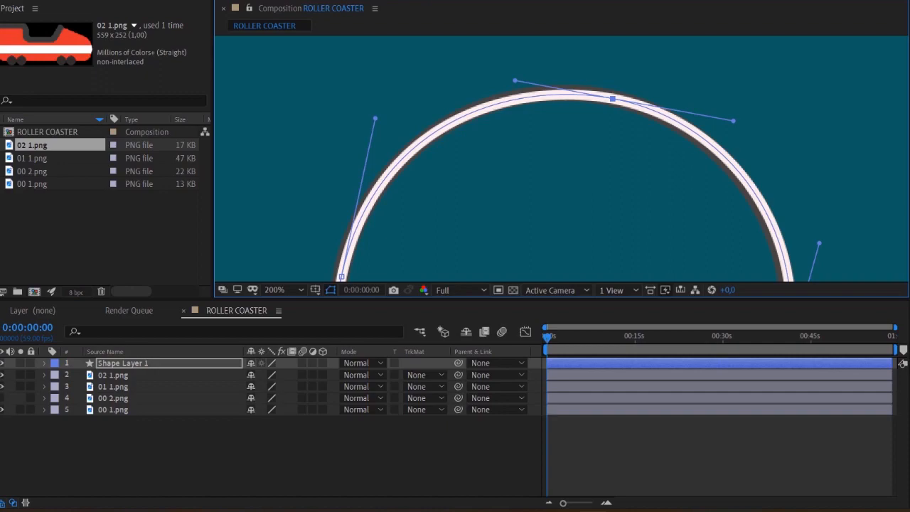
Step: Fine-tune the curve handle on the loop's right side so the arc follows the track
{"action": "left_click_drag", "start_coordinate": [540, 228], "coordinate": [438, 55]}
{"action": "left_click_drag", "start_coordinate": [714, 71], "coordinate": [716, 73]}
{"action": "left_click_drag", "start_coordinate": [611, 214], "coordinate": [676, 116]}
{"action": "key", "text": "comma"}
Step: Delete the extra vertex just right of the hill's crest and reshape the neighbouring curve to follow the track
{"action": "left_click_drag", "start_coordinate": [505, 233], "coordinate": [442, 219]}
{"action": "left_click_drag", "start_coordinate": [398, 157], "coordinate": [440, 186]}
{"action": "left_click", "coordinate": [361, 89]}
{"action": "left_click_drag", "start_coordinate": [329, 83], "coordinate": [355, 80]}
{"action": "mouse_move", "coordinate": [388, 108]}
{"action": "left_mouse_down"}
{"action": "mouse_move", "coordinate": [394, 115]}
{"action": "mouse_move", "coordinate": [379, 96]}
{"action": "left_mouse_up"}
Step: Try to smooth the hill's upper left by removing its vertex and adjusting the neighbouring handles, and undo these edits
{"action": "left_click", "coordinate": [288, 107]}
{"action": "left_click_drag", "start_coordinate": [249, 162], "coordinate": [249, 165]}
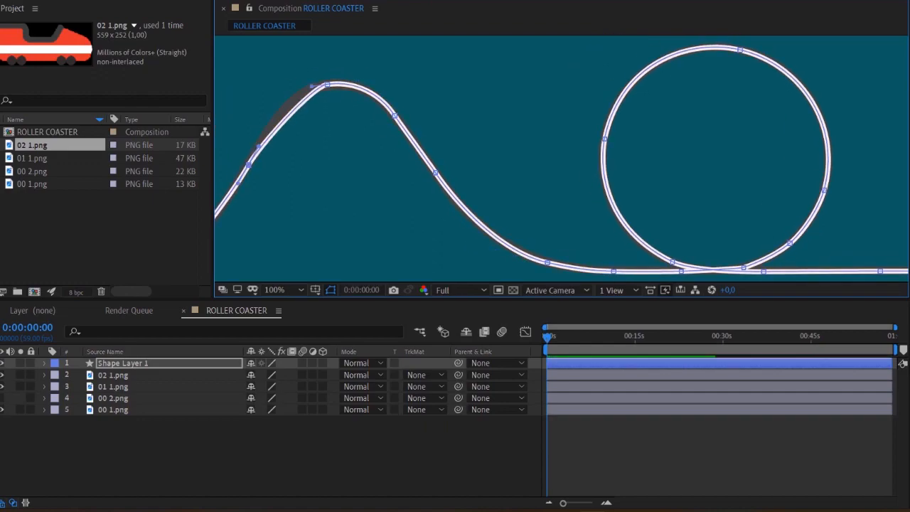
{"action": "left_click_drag", "start_coordinate": [311, 86], "coordinate": [305, 86]}
{"action": "key", "text": "ctrl+z"}
{"action": "key", "text": "ctrl+z"}
{"action": "key", "text": "ctrl+z"}
Step: Try to reshape the path at the foot of the hill's left slope, and undo these edits
{"action": "scroll", "coordinate": [561, 159], "scroll_direction": "down", "scroll_amount": 1}
{"action": "scroll", "coordinate": [562, 158], "scroll_direction": "up", "scroll_amount": 1}
{"action": "left_click_drag", "start_coordinate": [426, 171], "coordinate": [520, 156]}
{"action": "scroll", "coordinate": [562, 158], "scroll_direction": "down", "scroll_amount": 1}
{"action": "scroll", "coordinate": [562, 159], "scroll_direction": "up", "scroll_amount": 1}
{"action": "left_click_drag", "start_coordinate": [398, 185], "coordinate": [528, 154]}
{"action": "left_click", "coordinate": [366, 224]}
{"action": "left_click_drag", "start_coordinate": [426, 189], "coordinate": [360, 253]}
{"action": "key", "text": "ctrl+z"}
{"action": "key", "text": "ctrl+z"}
{"action": "key", "text": "ctrl+z"}
{"action": "left_click", "coordinate": [569, 158]}
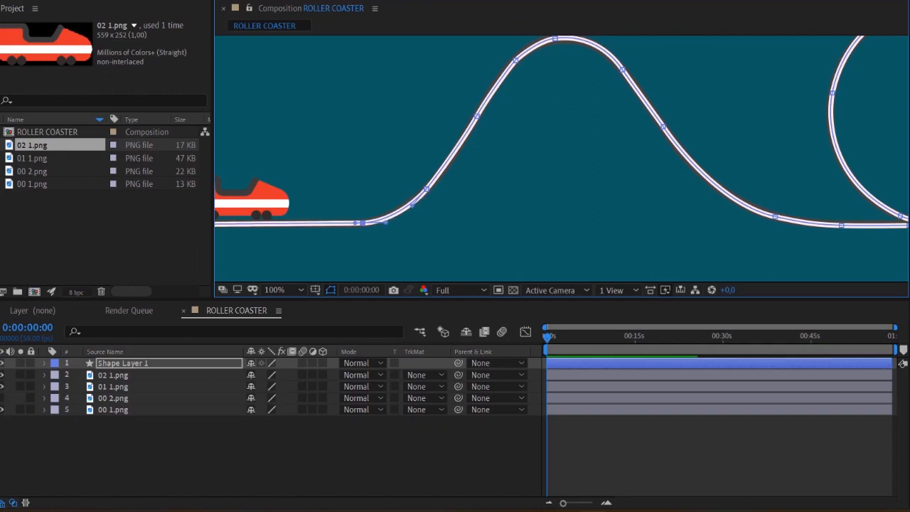
Step: Rename the red car layer 02 1.png as KERETA
{"action": "scroll", "coordinate": [569, 158], "scroll_direction": "down", "scroll_amount": 1}
{"action": "left_click", "coordinate": [398, 182]}
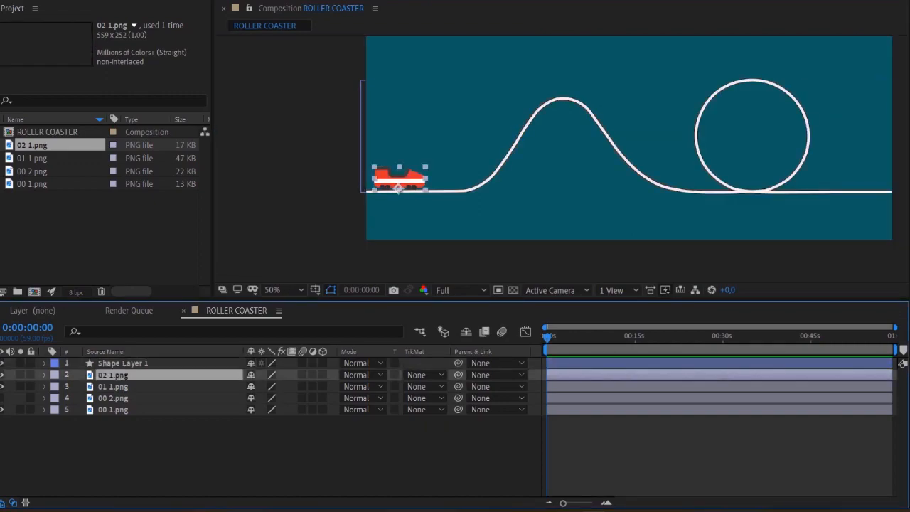
{"action": "right_click", "coordinate": [117, 374]}
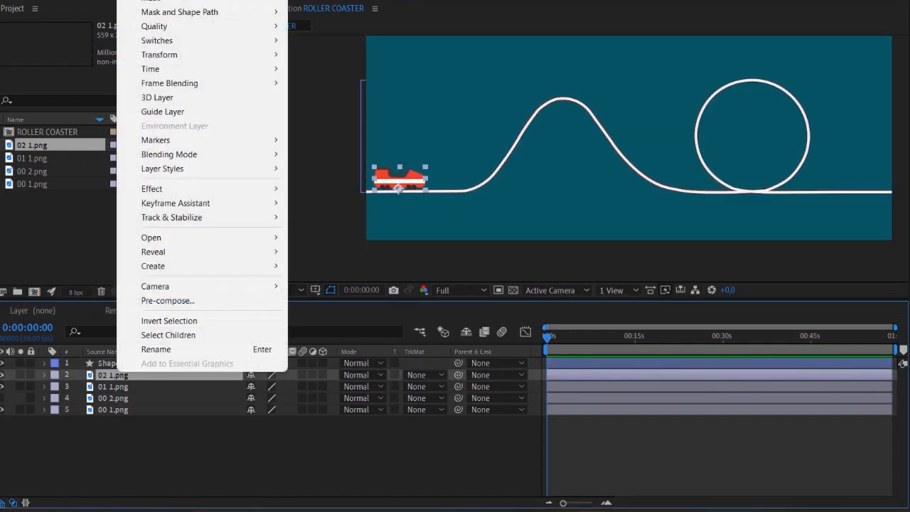
{"action": "left_click", "coordinate": [146, 348]}
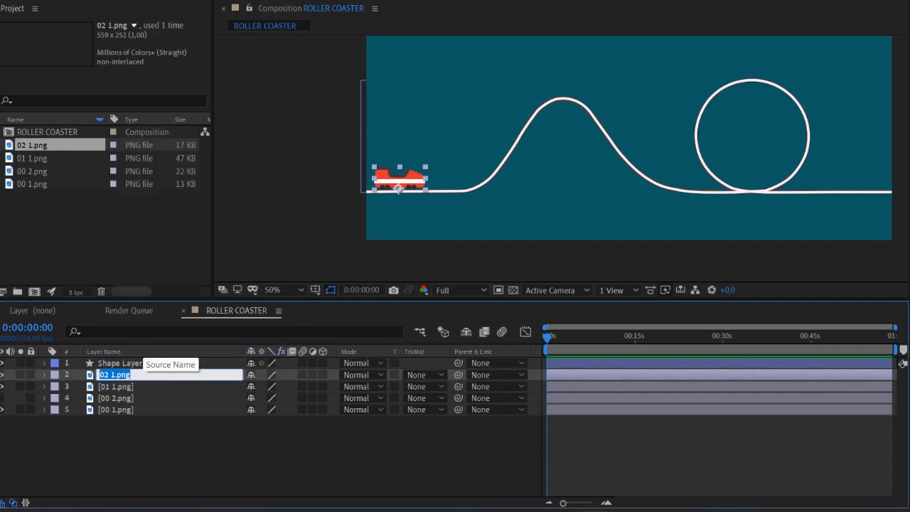
{"action": "key", "text": "Return"}
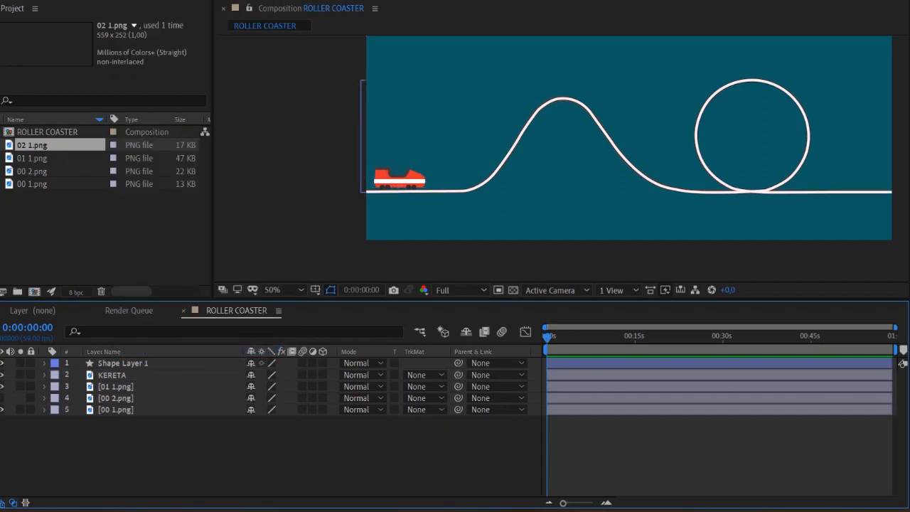
Step: Move Shape Layer 1 below the KERETA layer in the layer stack, with layer names displayed
{"action": "left_click", "coordinate": [105, 352]}
{"action": "left_click", "coordinate": [123, 363]}
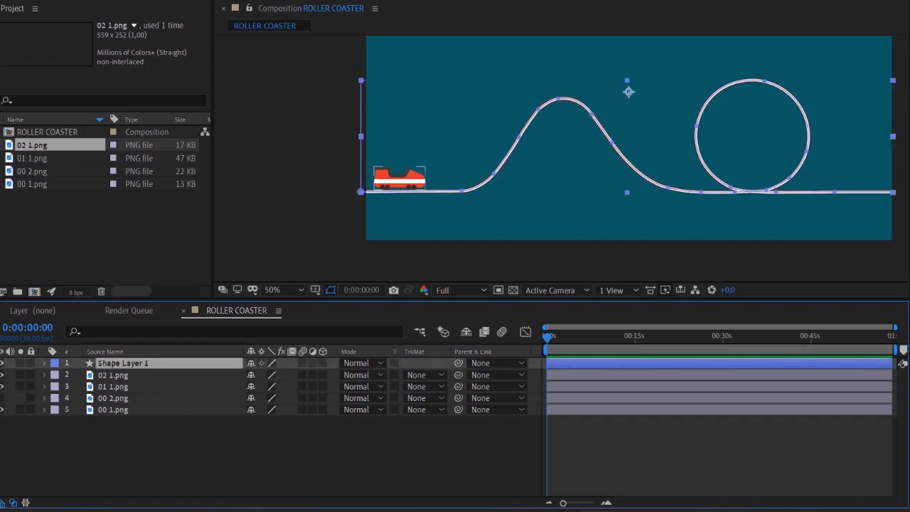
{"action": "left_click", "coordinate": [114, 375]}
{"action": "left_click", "coordinate": [105, 352]}
{"action": "left_click", "coordinate": [629, 91]}
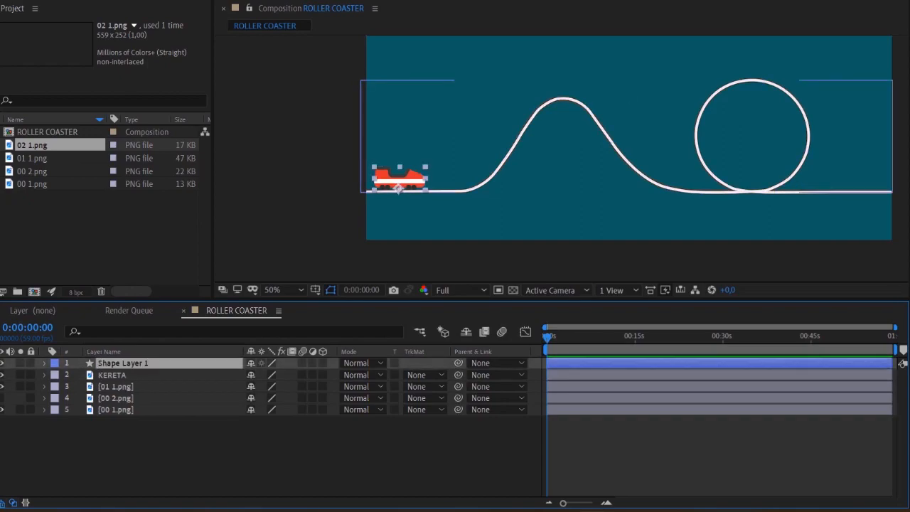
{"action": "left_click_drag", "start_coordinate": [123, 364], "coordinate": [123, 381]}
{"action": "key", "text": "Caps_Lock"}
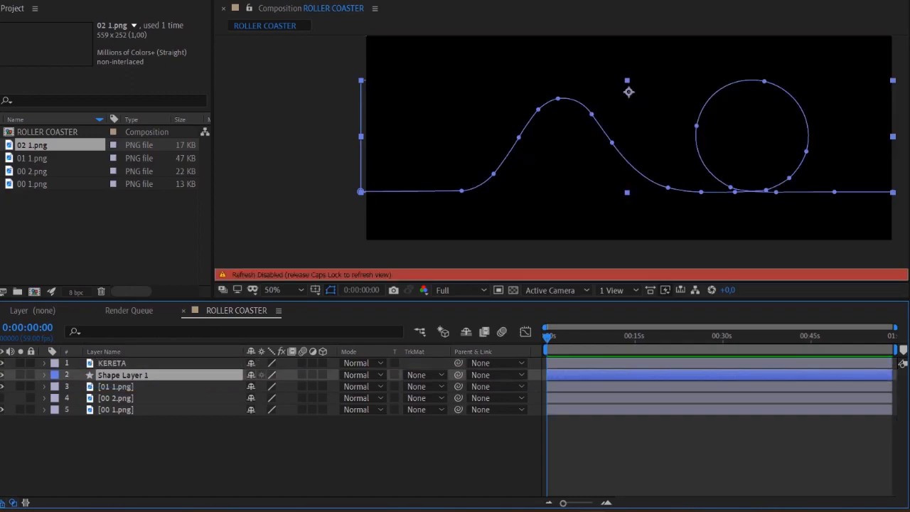
{"action": "key", "text": "Caps_Lock"}
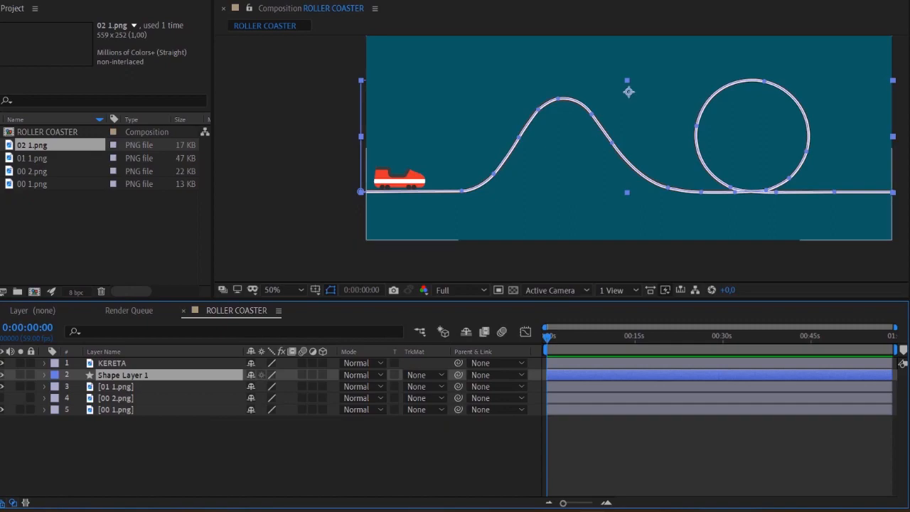
Step: Reveal the Path property of Shape 1 in Shape Layer 1 and enable its keyframing at 0:00:00:00
{"action": "left_click", "coordinate": [44, 375]}
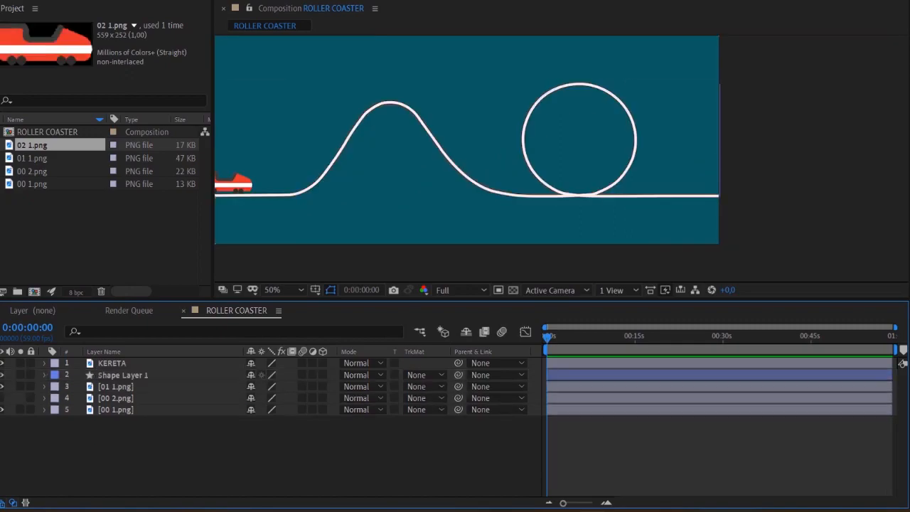
{"action": "left_click", "coordinate": [123, 374]}
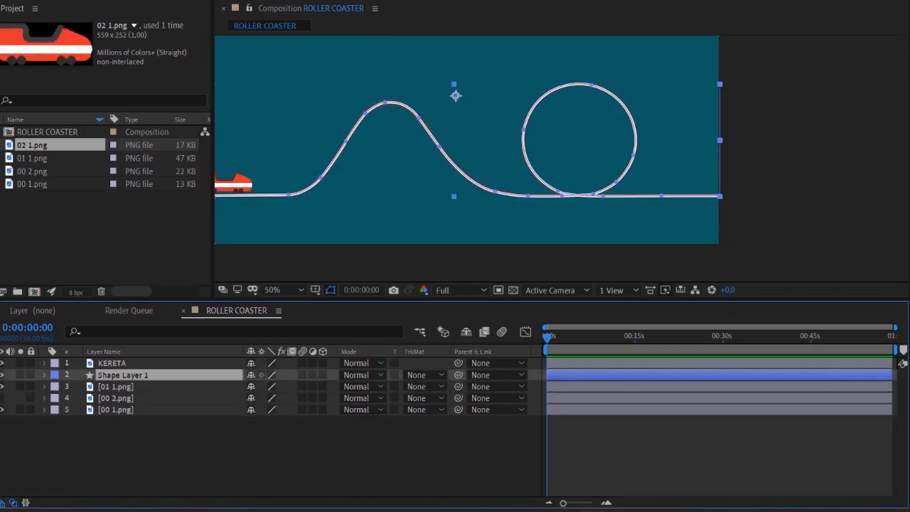
{"action": "left_click", "coordinate": [44, 374]}
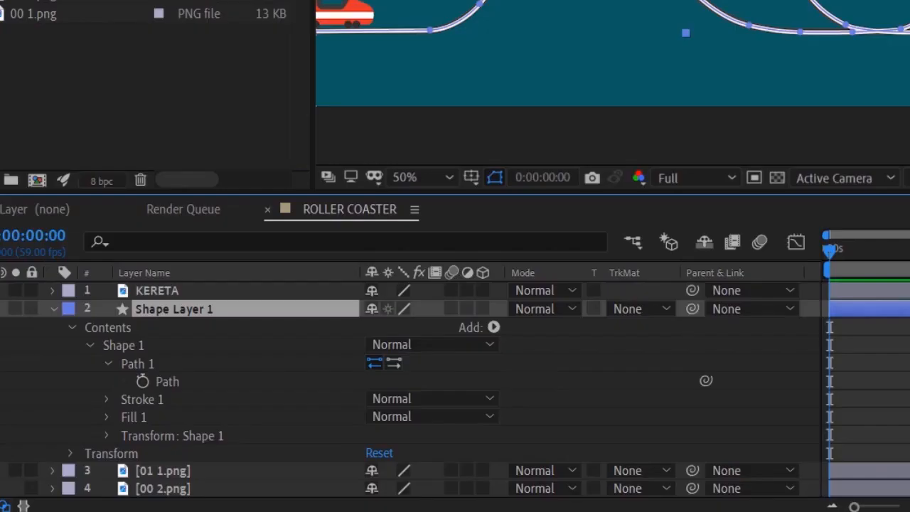
{"action": "left_click", "coordinate": [108, 364]}
{"action": "left_click", "coordinate": [90, 346]}
{"action": "left_click", "coordinate": [71, 328]}
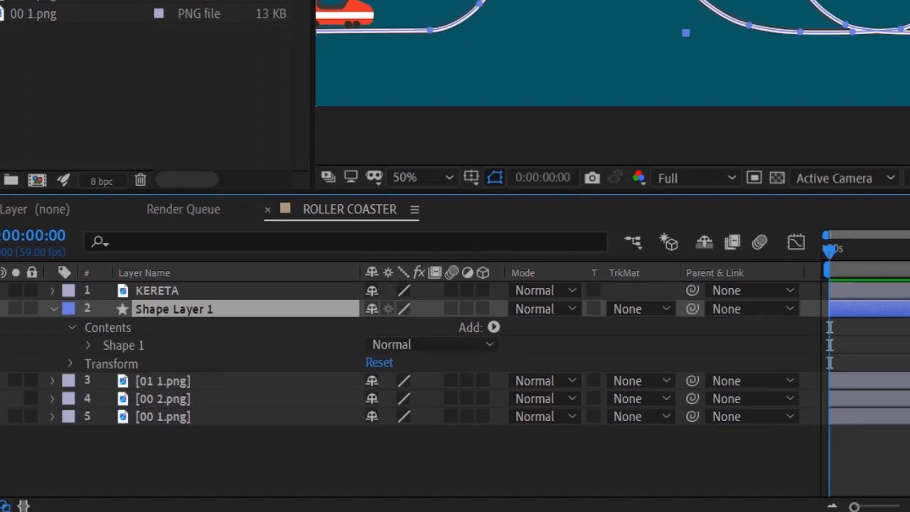
{"action": "left_click", "coordinate": [88, 345]}
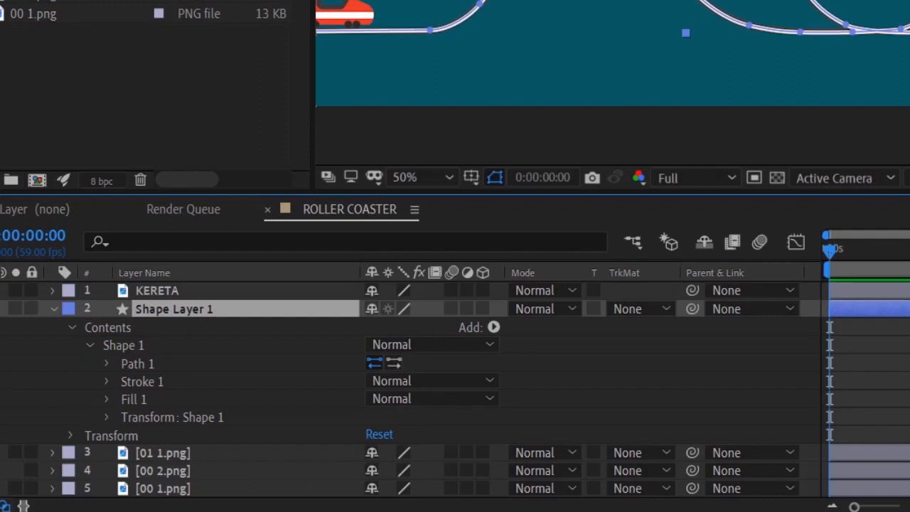
{"action": "left_click", "coordinate": [106, 364]}
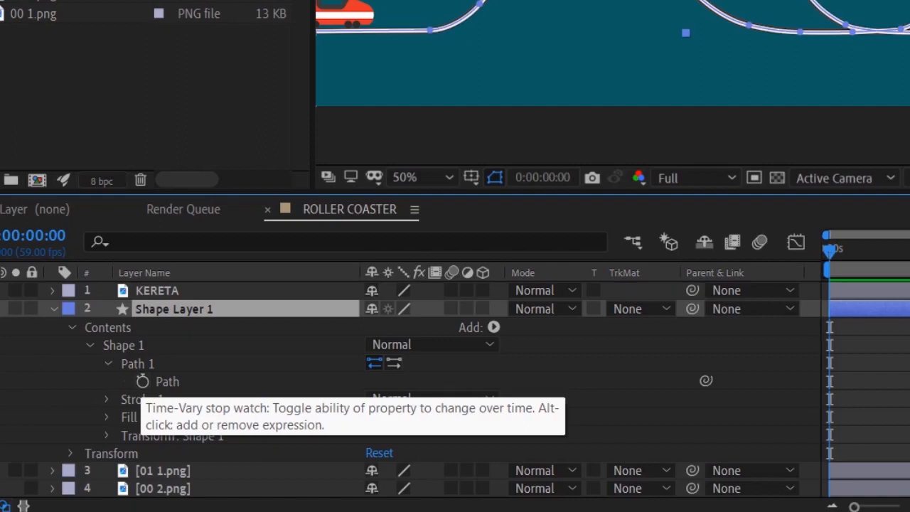
{"action": "left_click", "coordinate": [142, 381]}
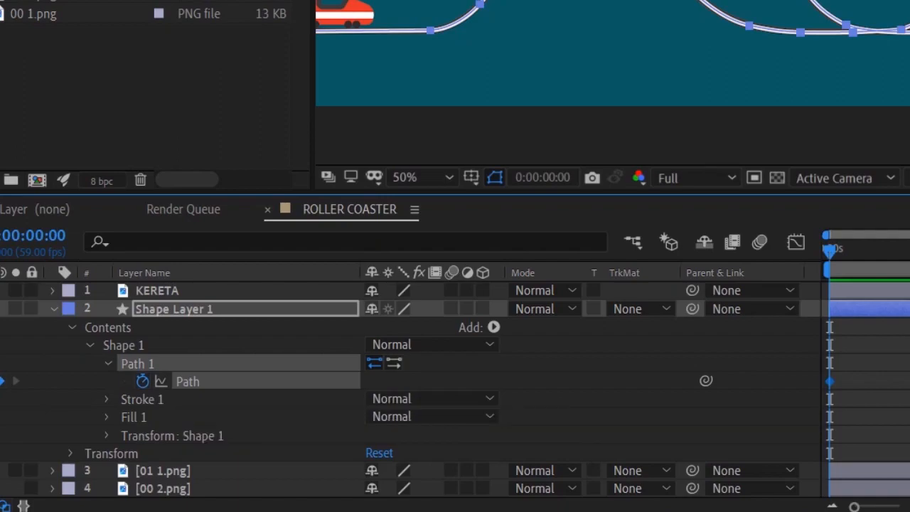
Step: Copy the Path of Shape Layer 1 and paste it onto the Position property of the KERETA layer
{"action": "left_click", "coordinate": [54, 291]}
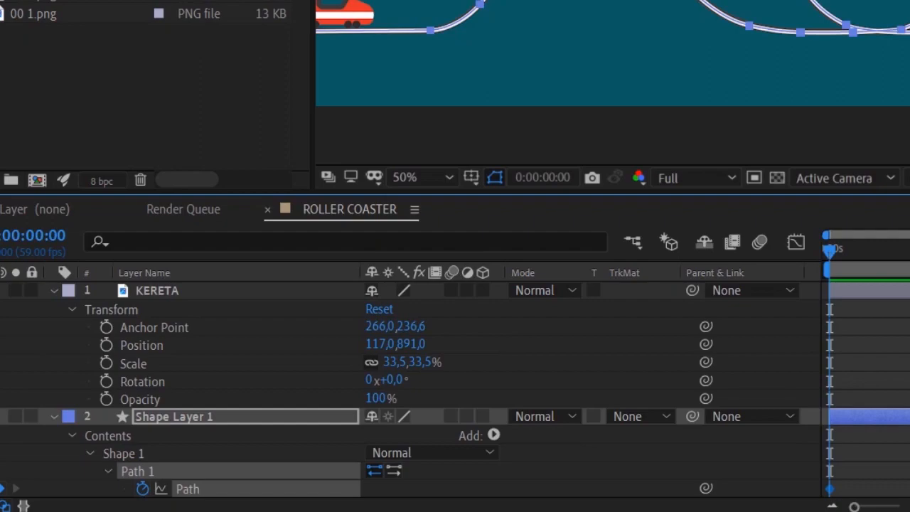
{"action": "scroll", "coordinate": [412, 384], "scroll_direction": "down", "scroll_amount": 3}
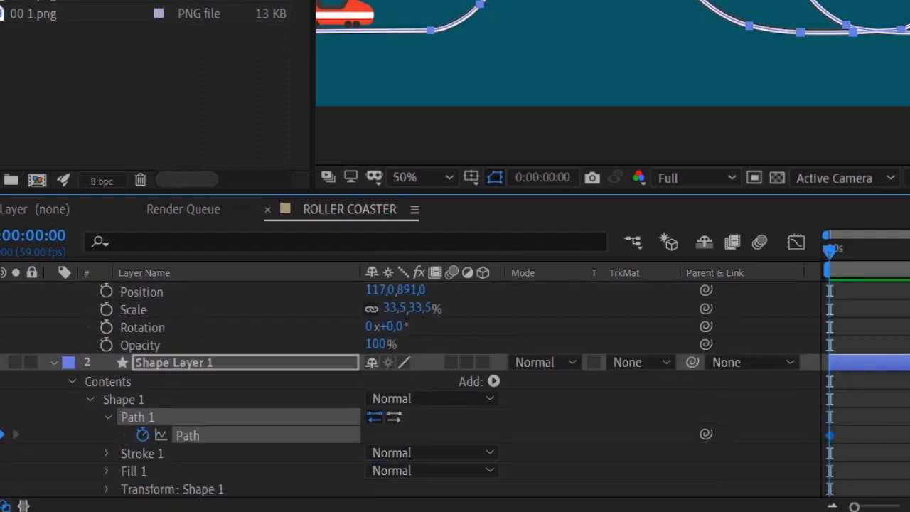
{"action": "right_click", "coordinate": [187, 435]}
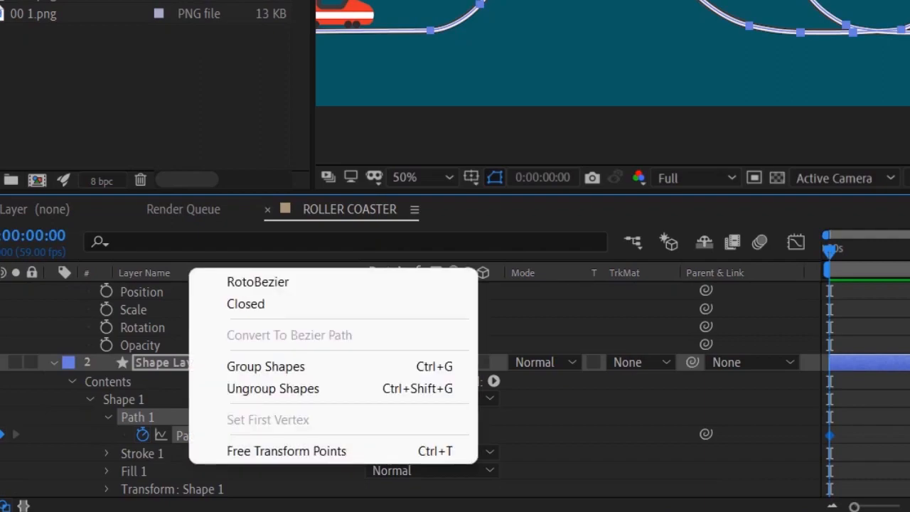
{"action": "key", "text": "Escape"}
{"action": "right_click", "coordinate": [188, 435]}
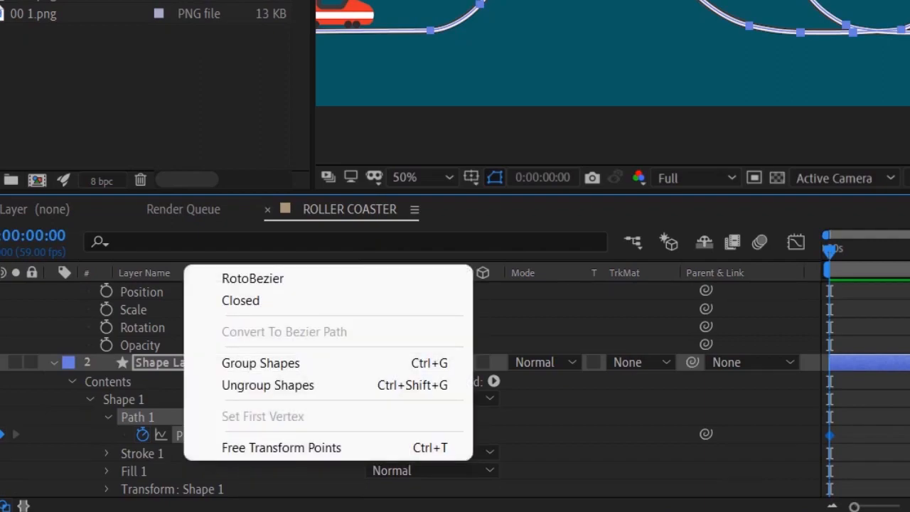
{"action": "key", "text": "Escape"}
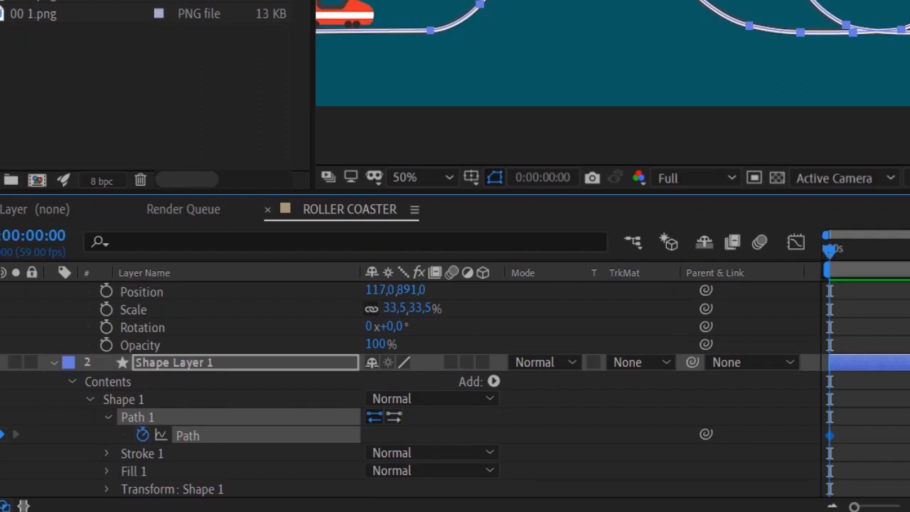
{"action": "left_click", "coordinate": [142, 291]}
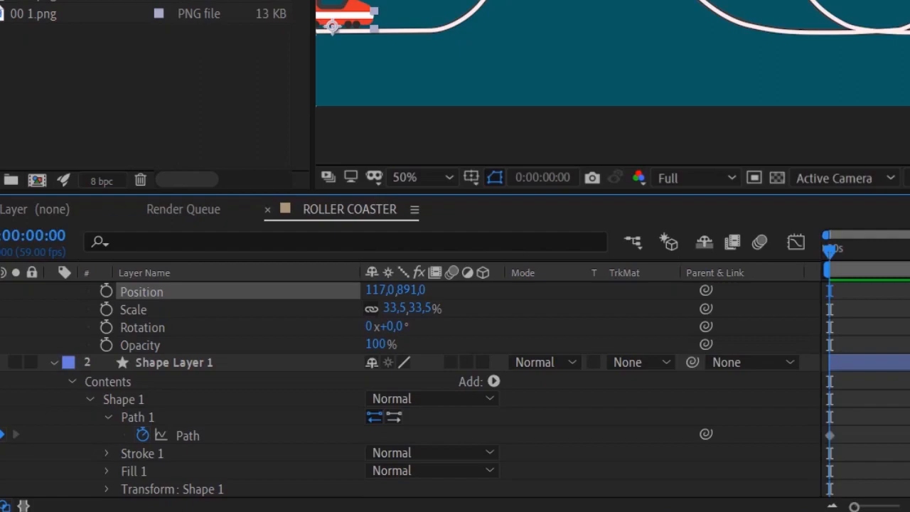
{"action": "key", "text": "ctrl+v"}
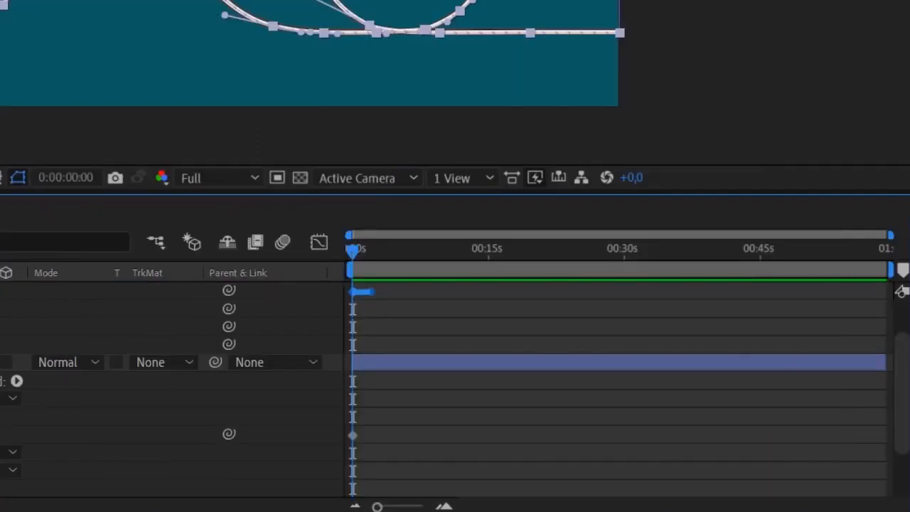
Step: Examine the timing and spacing of KERETA's pasted Position keyframes on the timeline
{"action": "key", "text": "equal"}
{"action": "key", "text": "equal"}
{"action": "key", "text": "equal"}
{"action": "key", "text": "equal"}
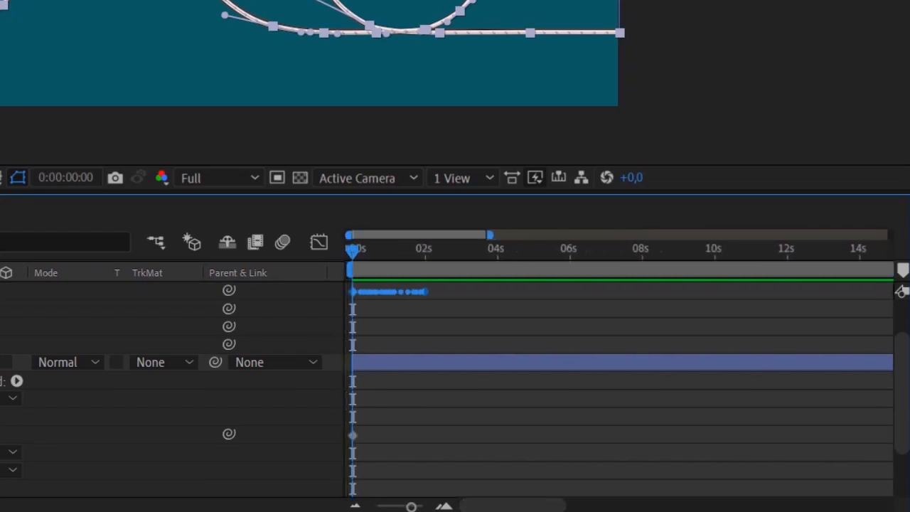
{"action": "key", "text": "minus"}
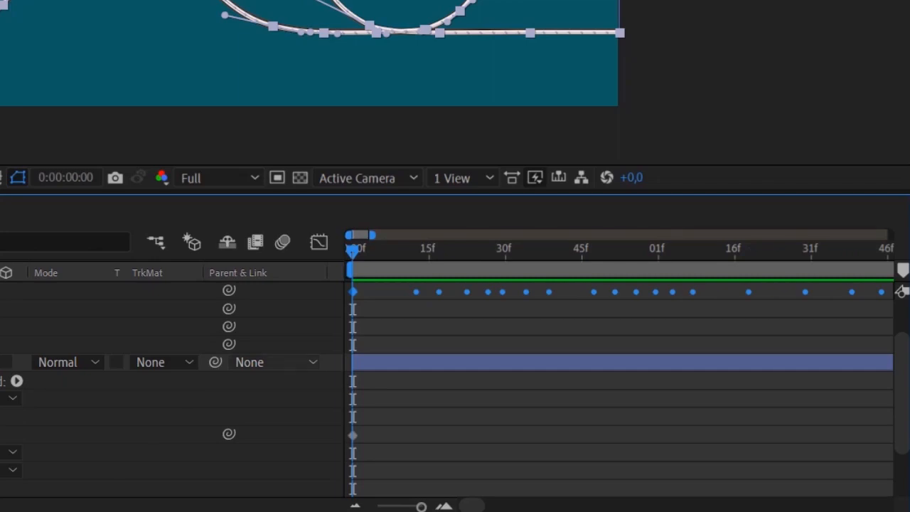
{"action": "mouse_move", "coordinate": [472, 505]}
{"action": "left_mouse_down"}
{"action": "mouse_move", "coordinate": [481, 506]}
{"action": "mouse_move", "coordinate": [471, 505]}
{"action": "left_mouse_up"}
{"action": "left_click_drag", "start_coordinate": [902, 392], "coordinate": [902, 362]}
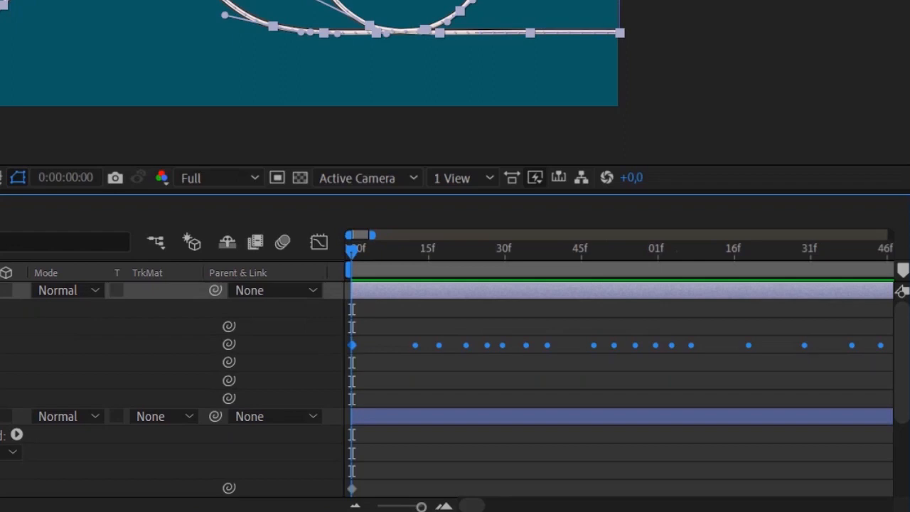
{"action": "left_click_drag", "start_coordinate": [472, 506], "coordinate": [471, 506]}
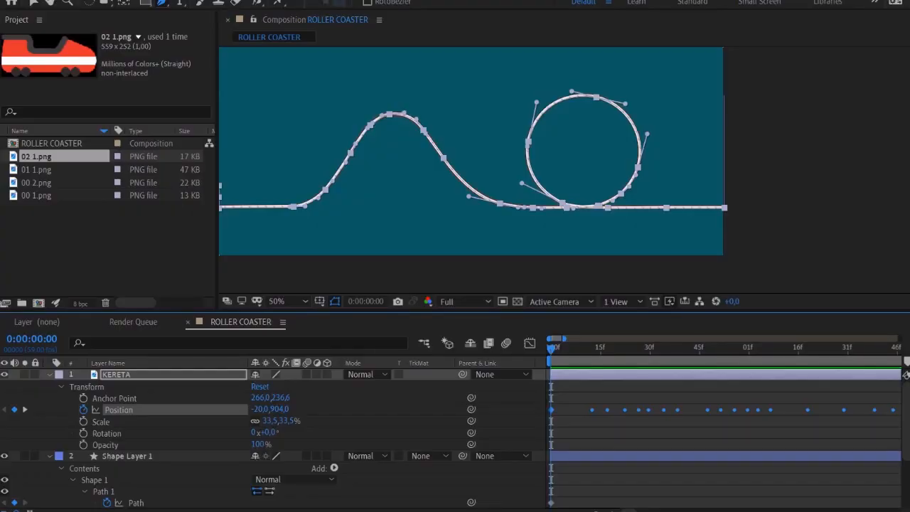
Step: Play back the composition to check how the car travels over the hill and around the loop
{"action": "key", "text": "space"}
{"action": "key", "text": "space"}
{"action": "left_click_drag", "start_coordinate": [441, 164], "coordinate": [511, 175]}
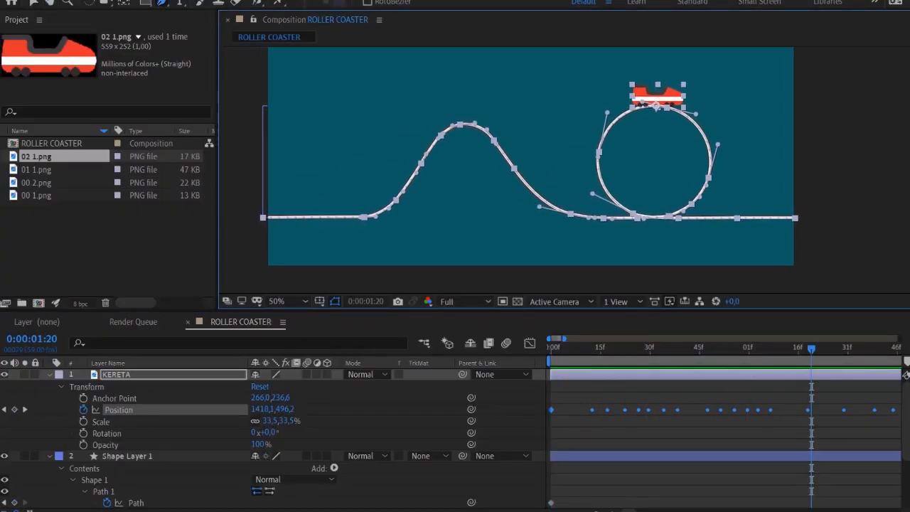
{"action": "key", "text": "space"}
{"action": "key", "text": "space"}
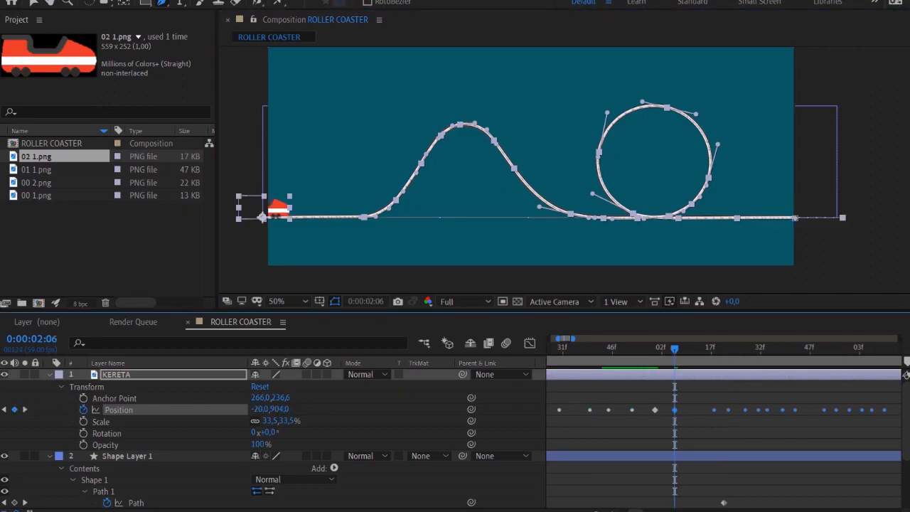
Step: Remove the duplicated run of KERETA's Position keyframes, keeping a single run that begins at the start of the timeline
{"action": "key", "text": "minus"}
{"action": "key", "text": "minus"}
{"action": "left_click", "coordinate": [616, 396]}
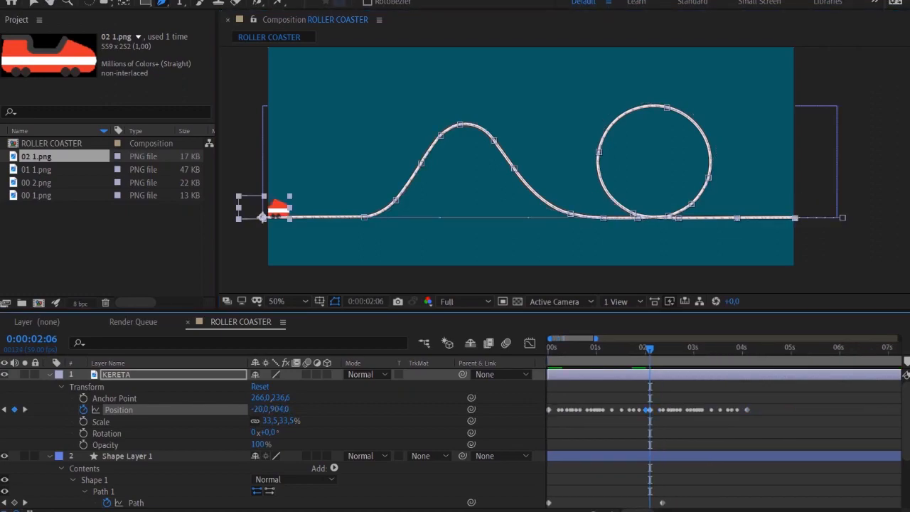
{"action": "scroll", "coordinate": [626, 398], "scroll_direction": "left", "scroll_amount": 1}
{"action": "left_click_drag", "start_coordinate": [615, 396], "coordinate": [550, 418]}
{"action": "key", "text": "Delete"}
{"action": "left_click_drag", "start_coordinate": [769, 397], "coordinate": [552, 409]}
Step: Preview the car's motion along the whole track after the keyframe cleanup
{"action": "key", "text": "space"}
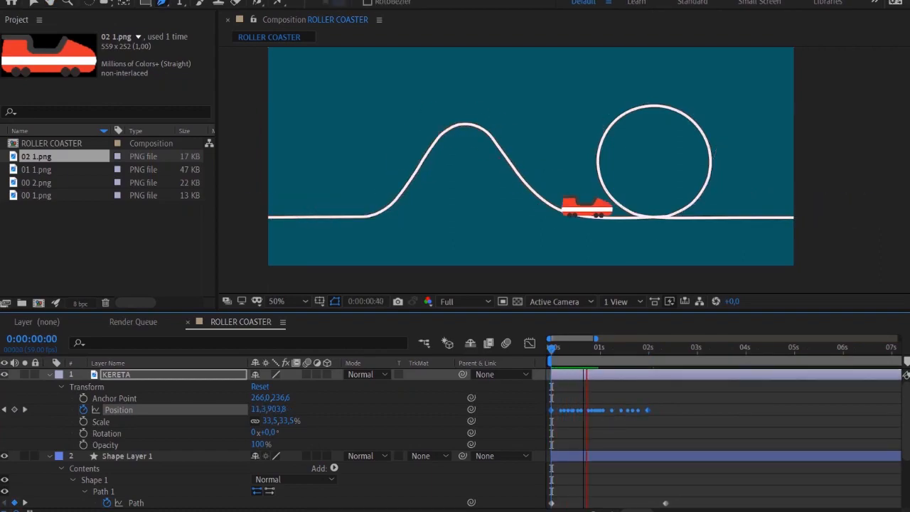
{"action": "key", "text": "space"}
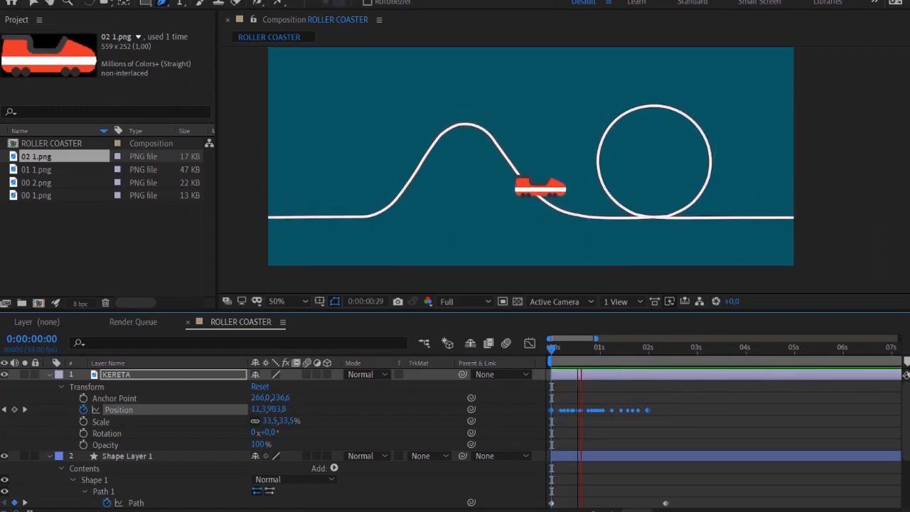
{"action": "key", "text": "space"}
{"action": "key", "text": "g"}
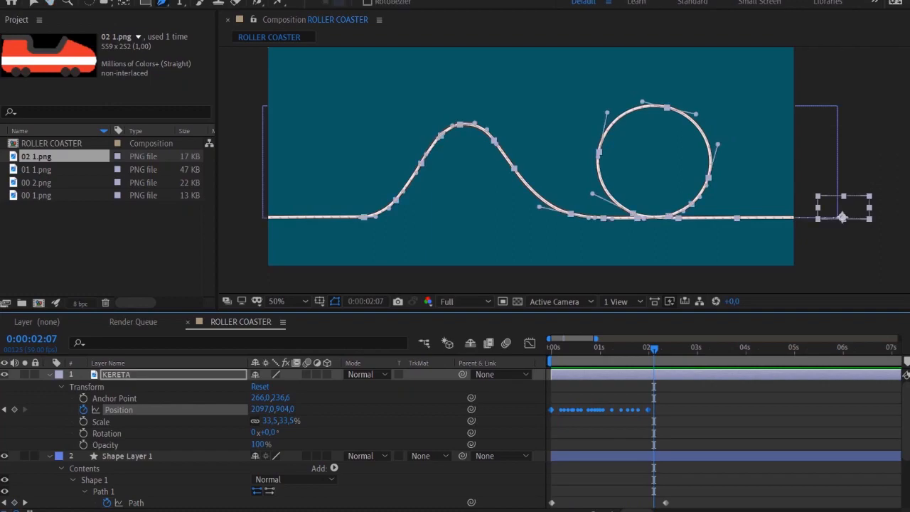
{"action": "key", "text": "space"}
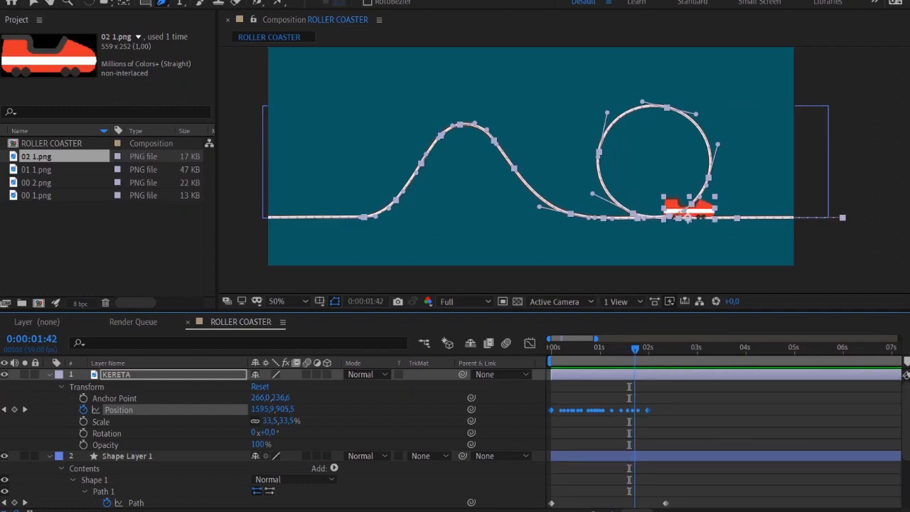
Step: Set KERETA's auto-orientation to Orient Along Path and preview the car from the start of the timeline
{"action": "key", "text": "Home"}
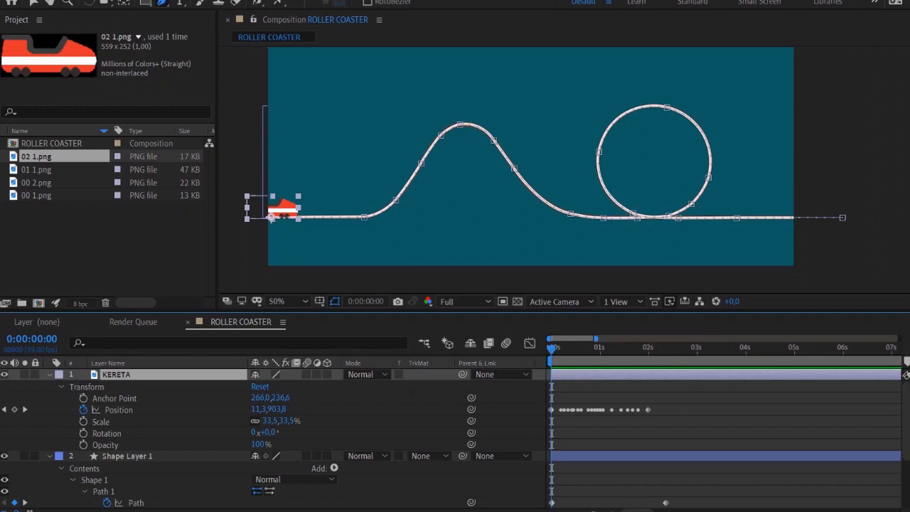
{"action": "right_click", "coordinate": [120, 374]}
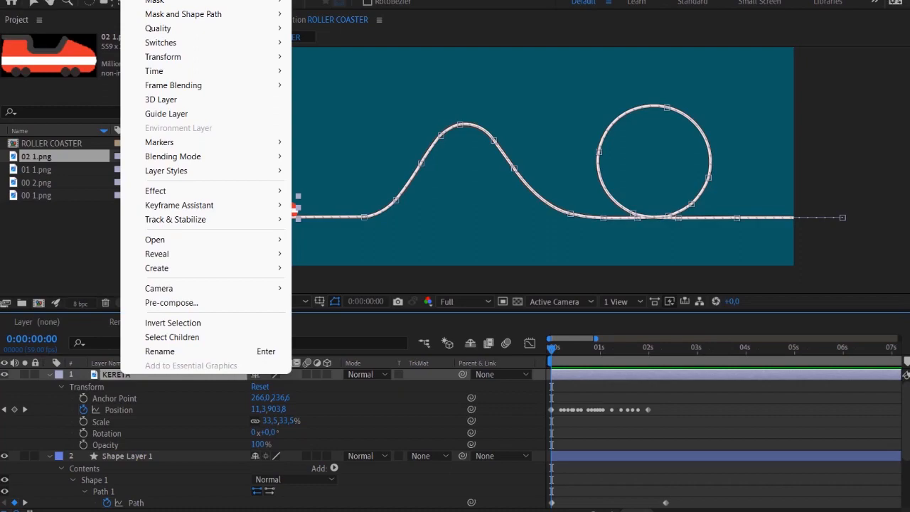
{"action": "mouse_move", "coordinate": [206, 56]}
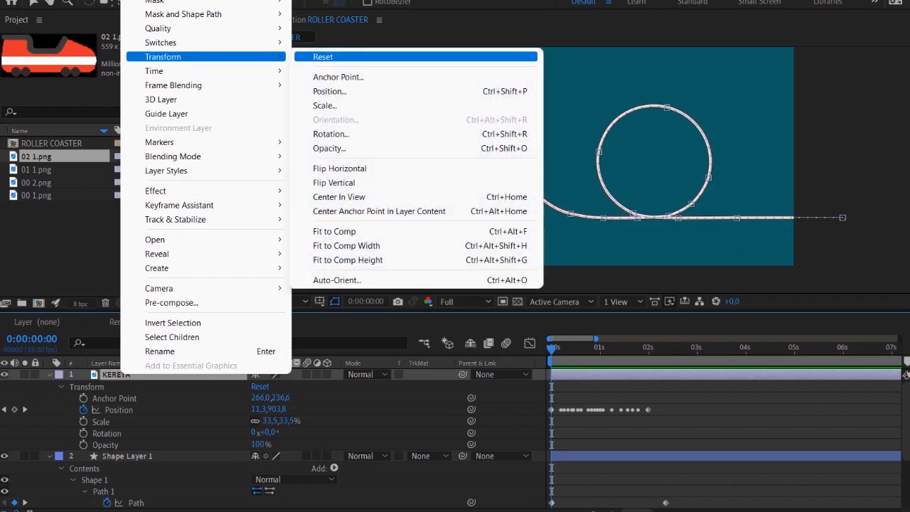
{"action": "left_click", "coordinate": [337, 279]}
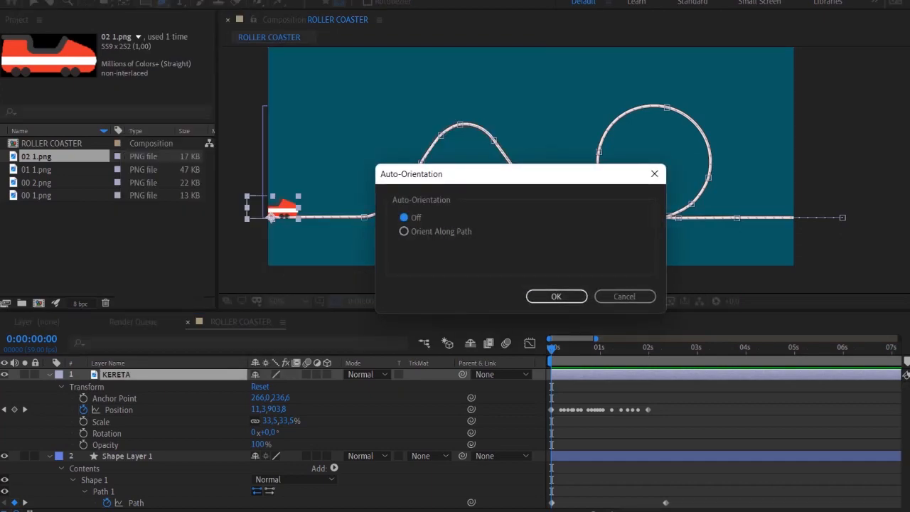
{"action": "left_click", "coordinate": [404, 231]}
{"action": "key", "text": "Return"}
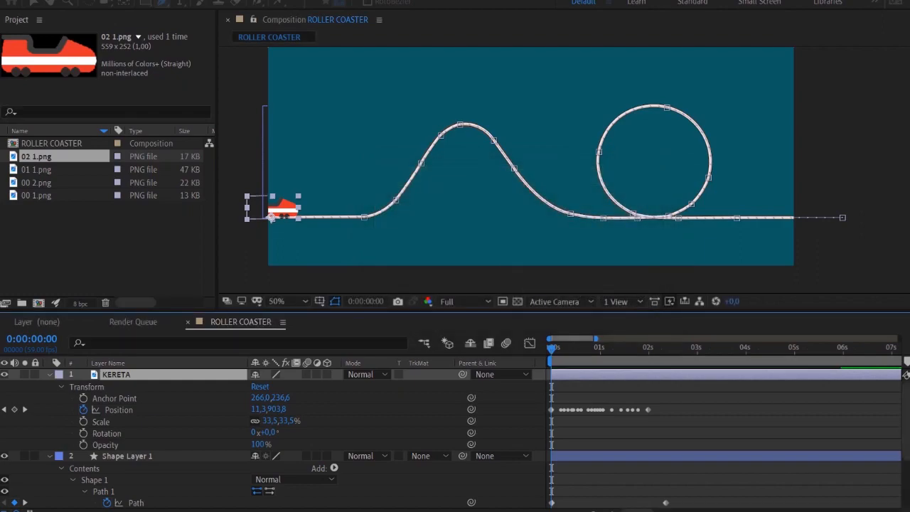
{"action": "key", "text": "space"}
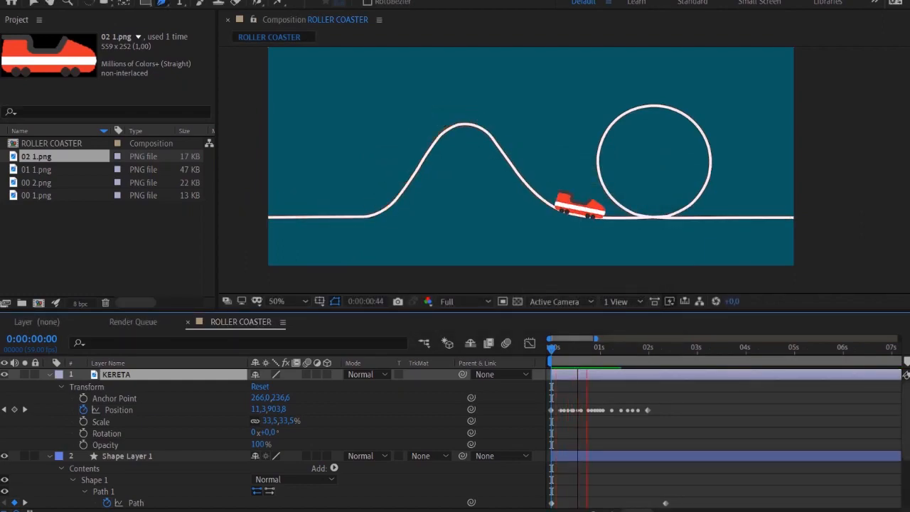
{"action": "key", "text": "space"}
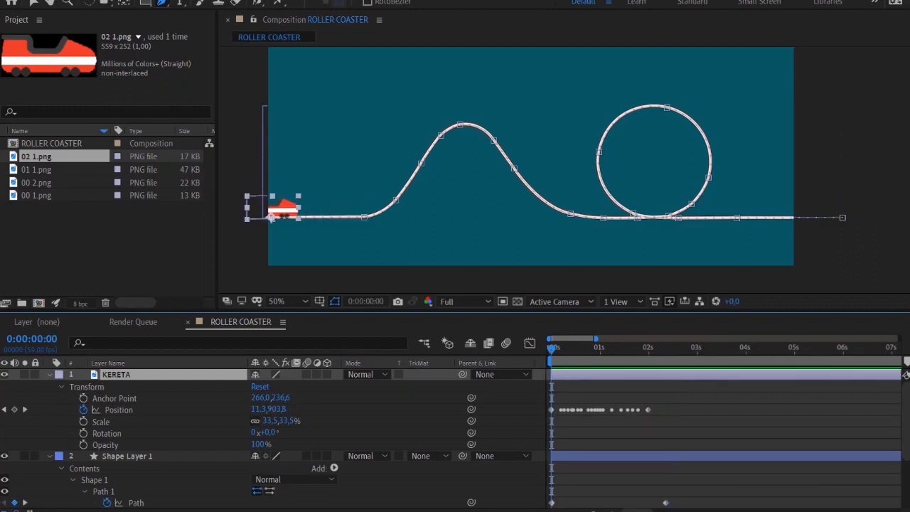
Step: Reduce KERETA's scale to 19.5% and preview the smaller car along the track
{"action": "left_click_drag", "start_coordinate": [271, 421], "coordinate": [260, 421]}
{"action": "key", "text": "space"}
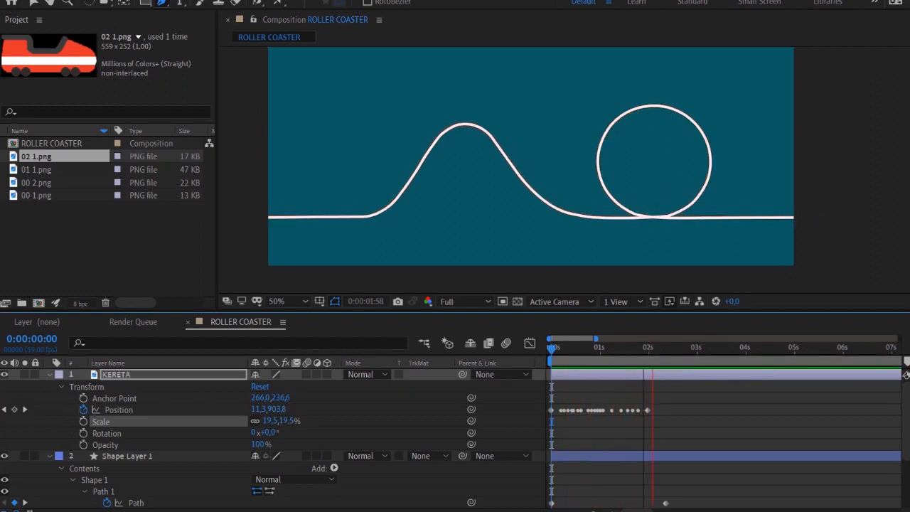
{"action": "key", "text": "space"}
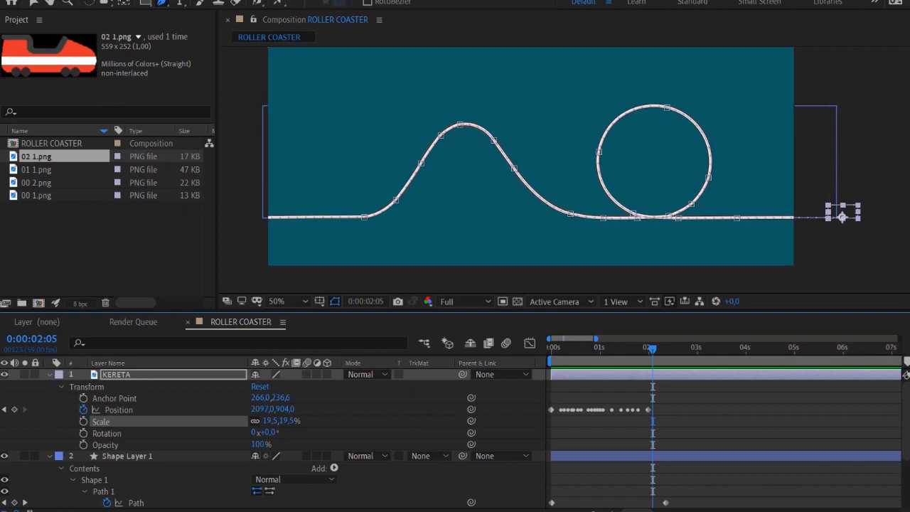
Step: Stretch KERETA's run of Position keyframes so the last one falls at about 16 seconds, and preview the slower ride
{"action": "left_click_drag", "start_coordinate": [670, 398], "coordinate": [578, 419]}
{"action": "left_click_drag", "start_coordinate": [579, 419], "coordinate": [552, 425]}
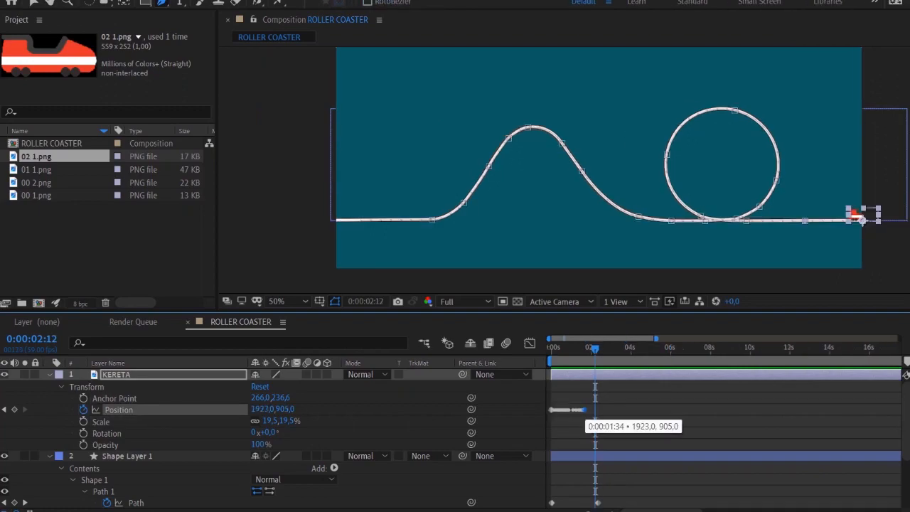
{"action": "left_click_drag", "start_coordinate": [620, 409], "coordinate": [866, 410]}
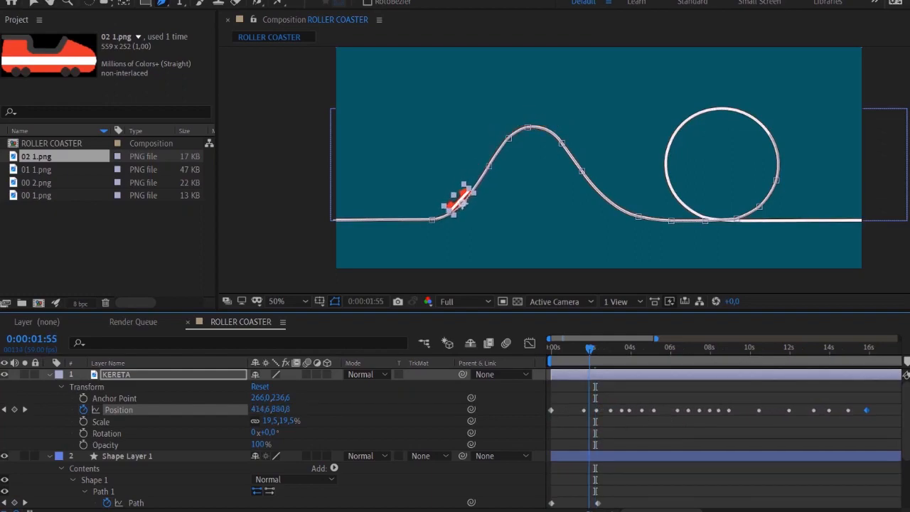
{"action": "key", "text": "Home"}
{"action": "key", "text": "space"}
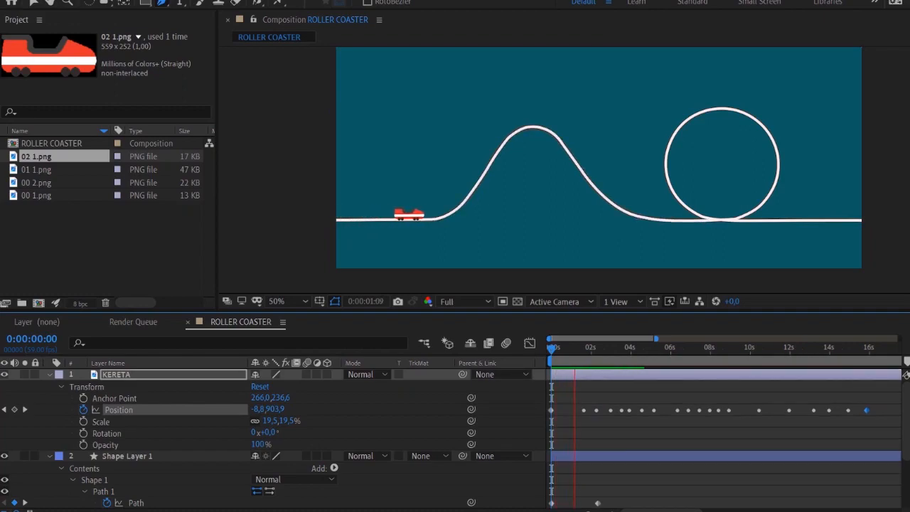
{"action": "key", "text": "space"}
Step: Apply Easy Ease to KERETA's Position keyframes after the first one and preview the ride
{"action": "left_click_drag", "start_coordinate": [879, 396], "coordinate": [554, 420]}
{"action": "key", "text": "F9"}
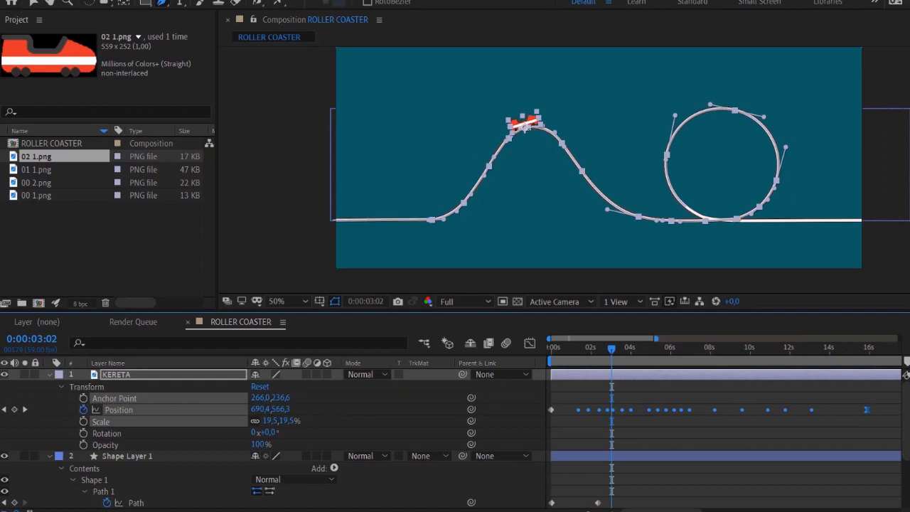
{"action": "key", "text": "space"}
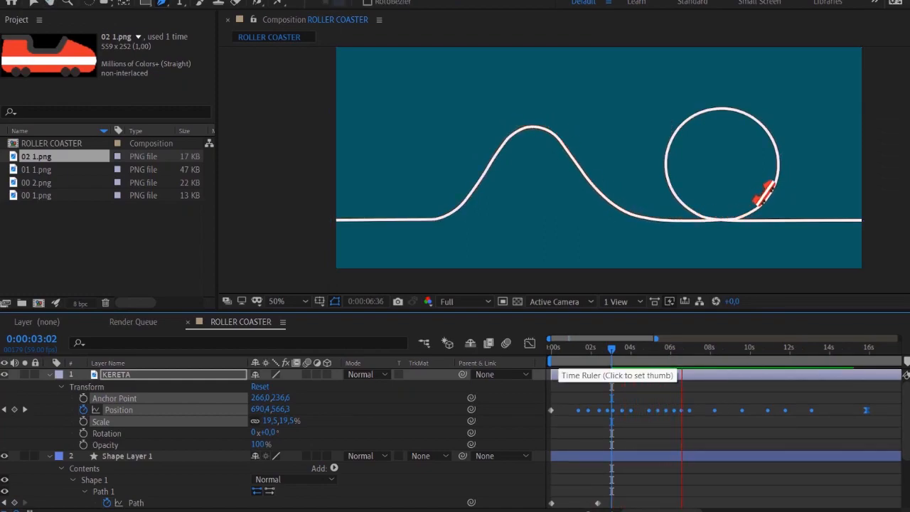
{"action": "key", "text": "space"}
Step: Try to shorten KERETA's Position animation to about 13 seconds, and undo the change
{"action": "left_click_drag", "start_coordinate": [866, 410], "coordinate": [812, 409]}
{"action": "key", "text": "Home"}
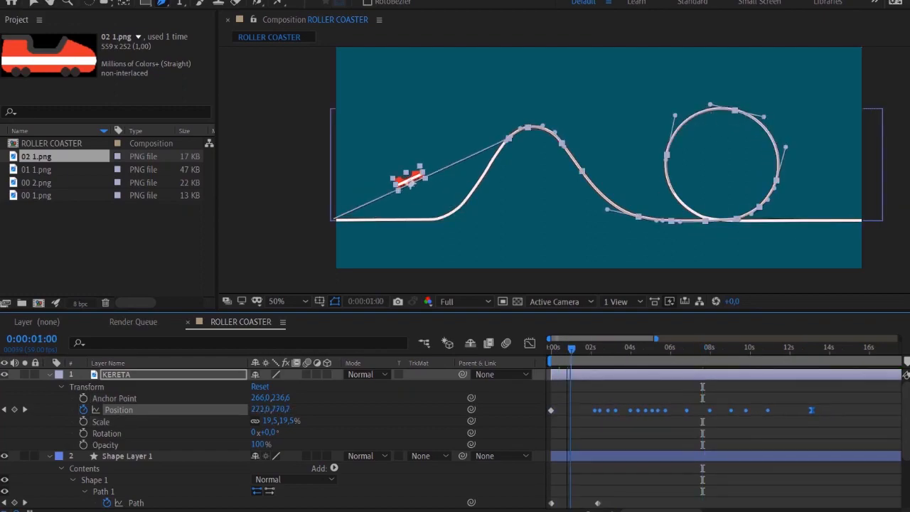
{"action": "key", "text": "space"}
{"action": "key", "text": "space"}
{"action": "key", "text": "ctrl+z"}
{"action": "key", "text": "ctrl+z"}
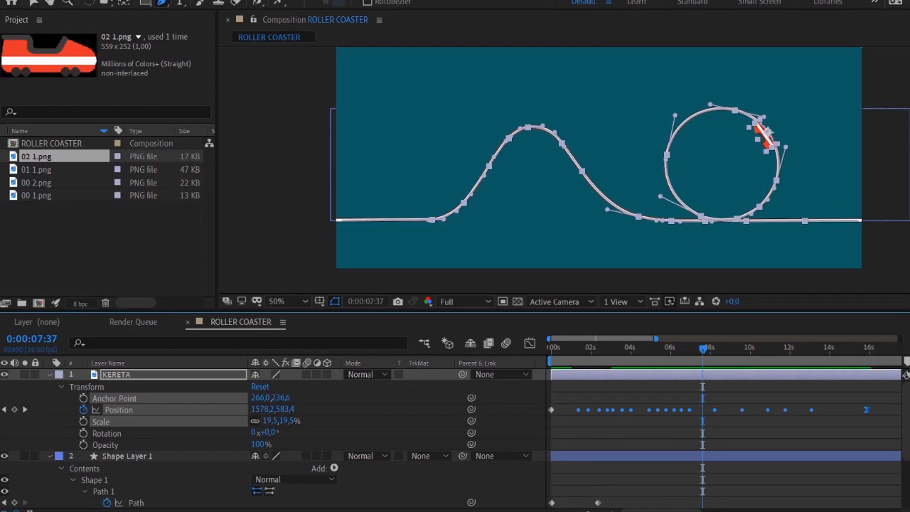
Step: Shorten KERETA's Position animation so its last keyframe falls at about 12 seconds, and play it back from the start
{"action": "left_click_drag", "start_coordinate": [866, 410], "coordinate": [788, 410]}
{"action": "key", "text": "space"}
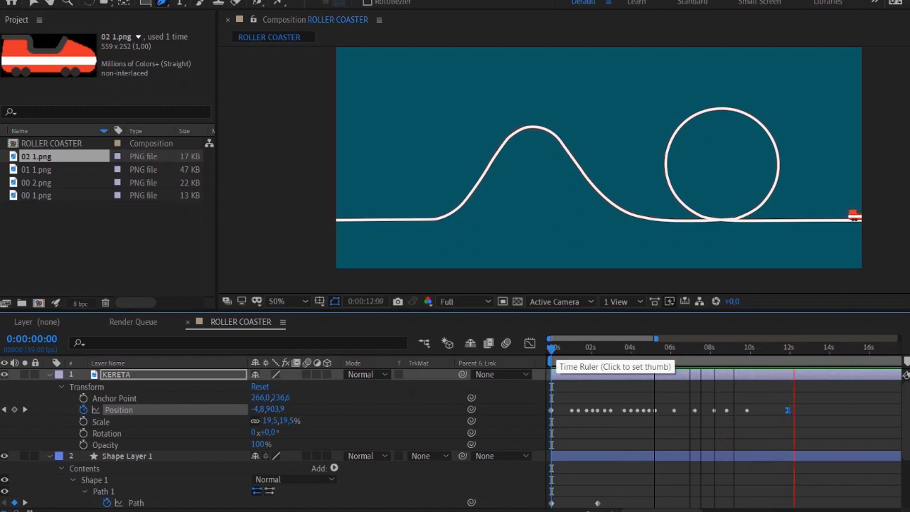
{"action": "key", "text": "space"}
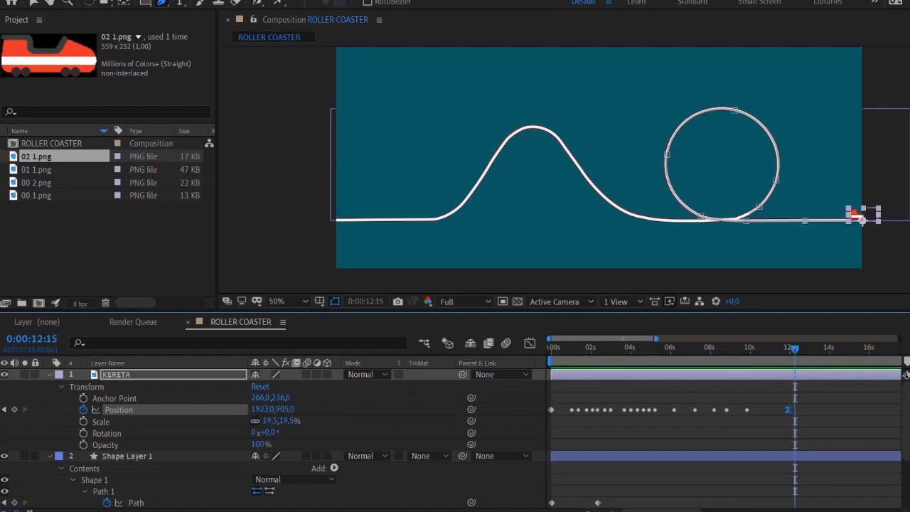
Step: Add a Position keyframe at 0:00:12:56 with KERETA at X 1988, past the frame edge, and preview the exit
{"action": "left_click_drag", "start_coordinate": [795, 349], "coordinate": [809, 349]}
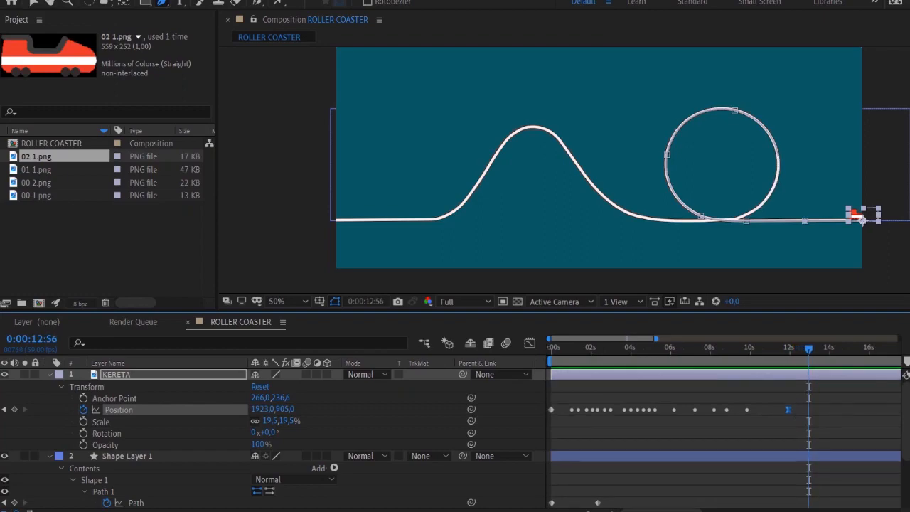
{"action": "left_click_drag", "start_coordinate": [262, 410], "coordinate": [308, 409]}
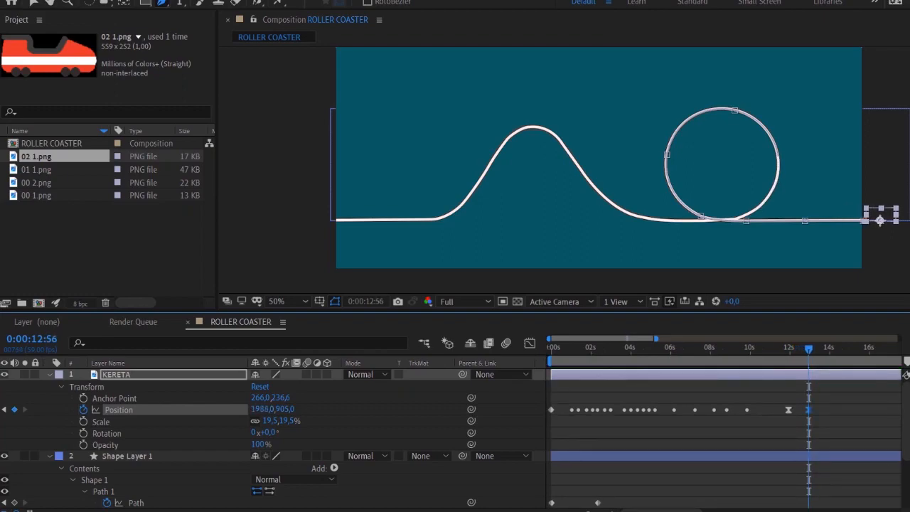
{"action": "left_click_drag", "start_coordinate": [808, 349], "coordinate": [781, 348]}
{"action": "key", "text": "space"}
{"action": "key", "text": "space"}
Step: Delete KERETA's Position keyframe at about 12 seconds, move the final one to 0:00:12:19, and preview the end of the ride
{"action": "left_click", "coordinate": [788, 411]}
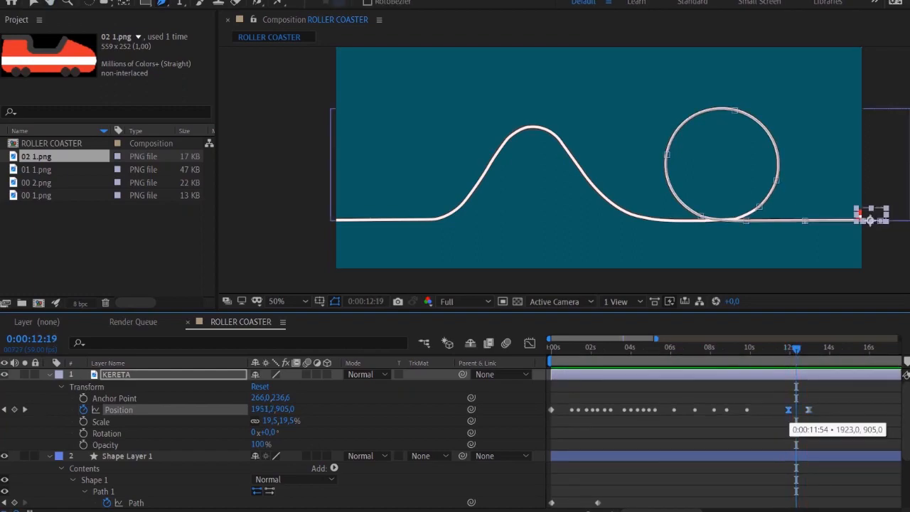
{"action": "key", "text": "Delete"}
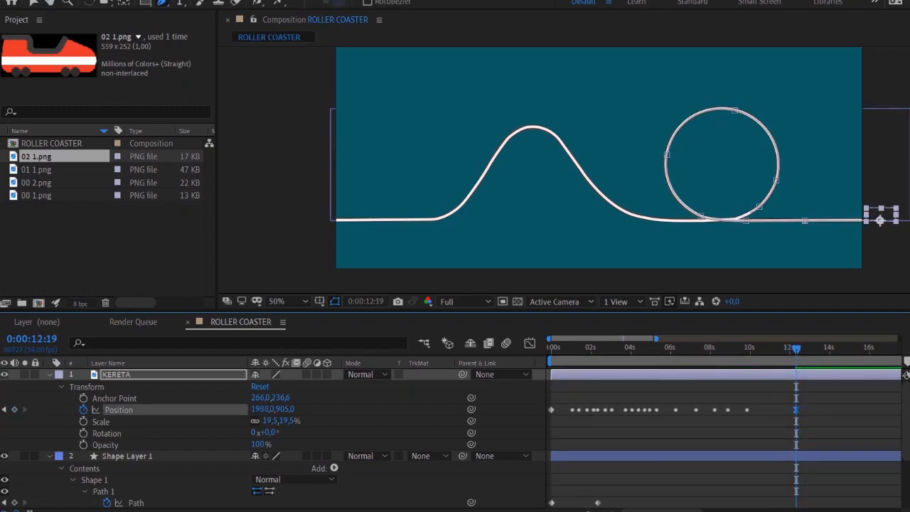
{"action": "left_click_drag", "start_coordinate": [796, 350], "coordinate": [752, 350]}
{"action": "key", "text": "space"}
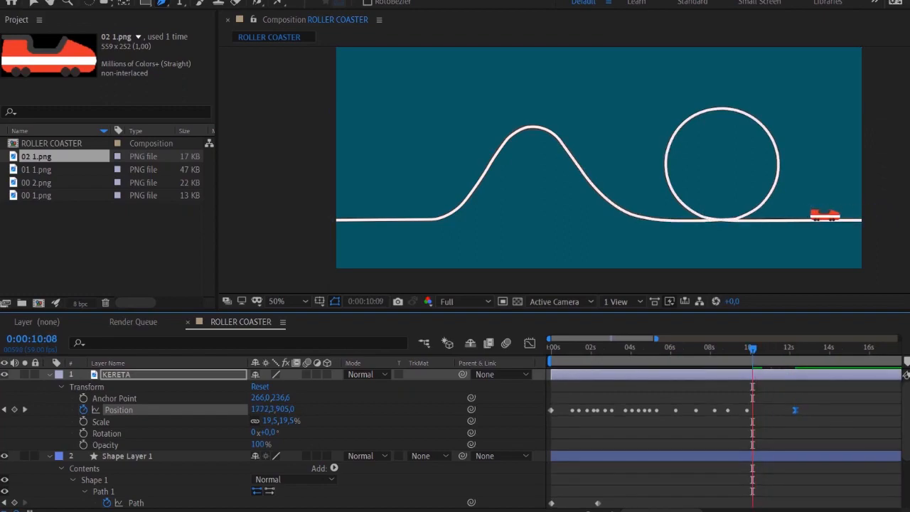
{"action": "key", "text": "space"}
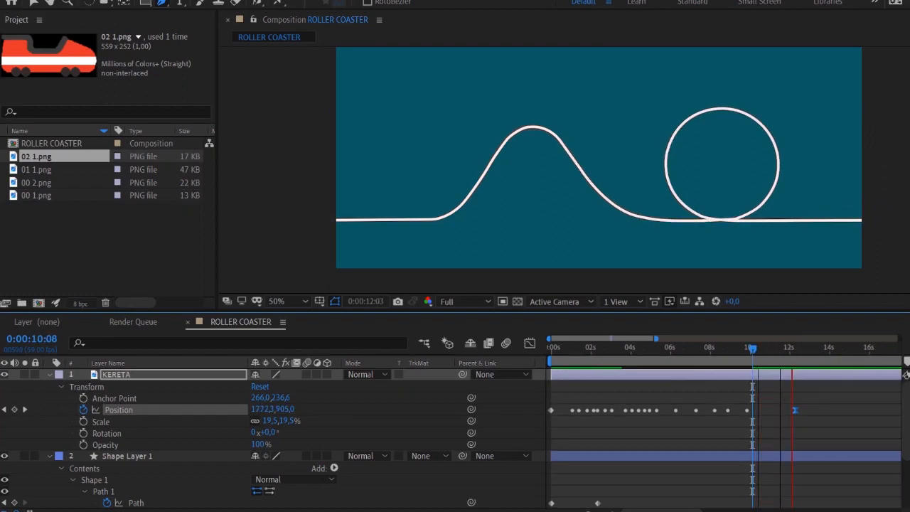
Step: Hide the KERETA and Shape Layer 1 layers and add a text layer reading ROLLER COASTER near the start of the track
{"action": "key", "text": "Home"}
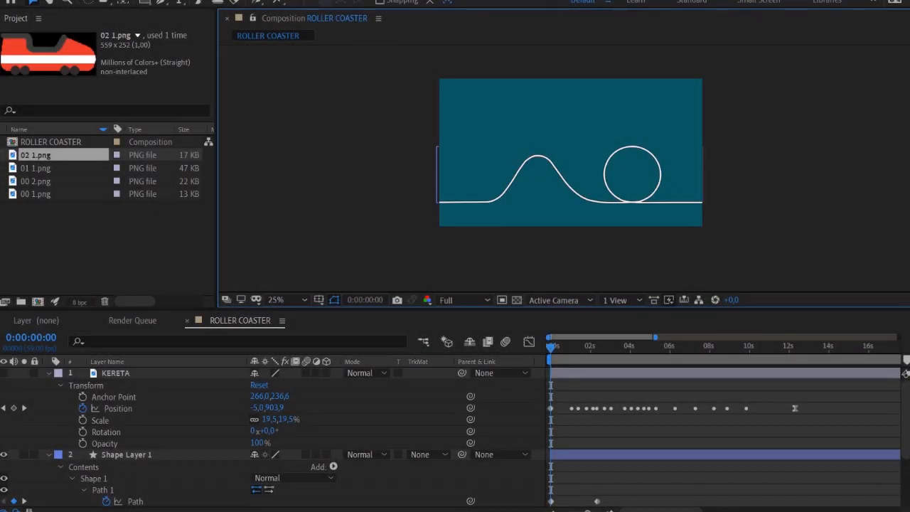
{"action": "left_click", "coordinate": [3, 454]}
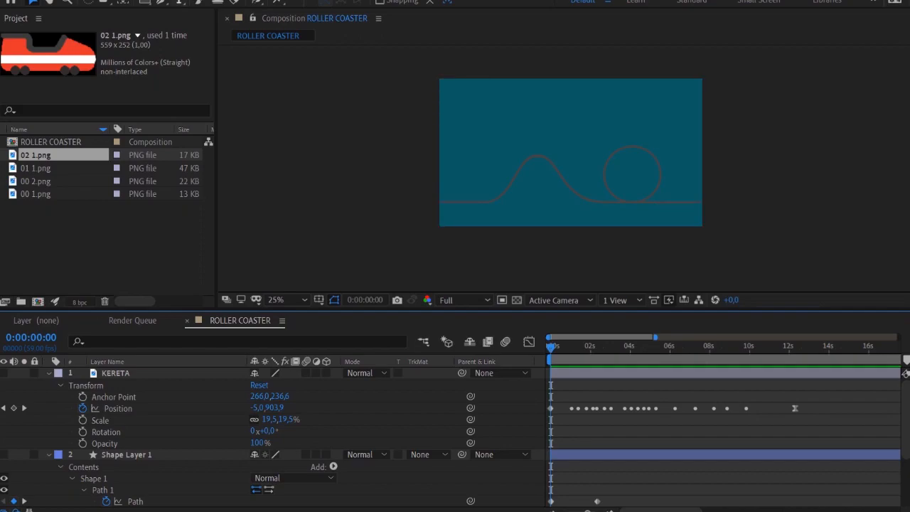
{"action": "left_click", "coordinate": [179, 1]}
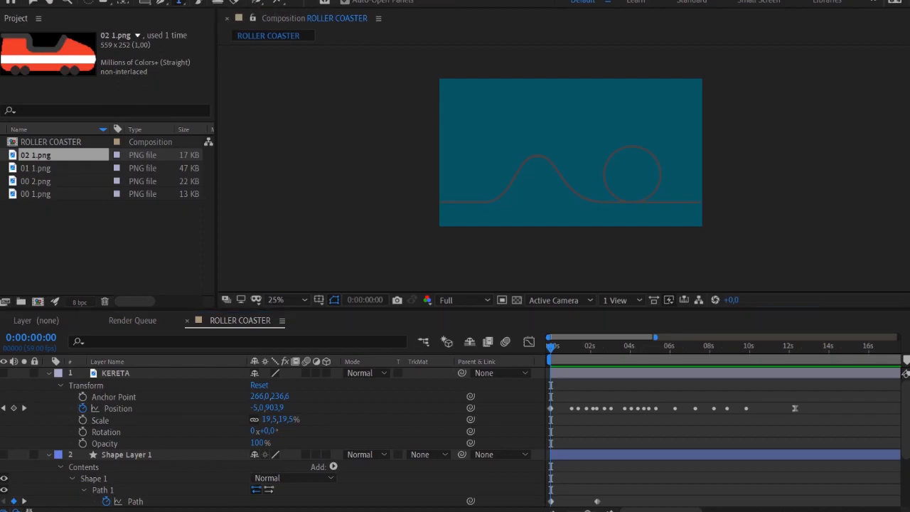
{"action": "left_click", "coordinate": [446, 182]}
{"action": "scroll", "coordinate": [446, 182], "scroll_direction": "up", "scroll_amount": 2}
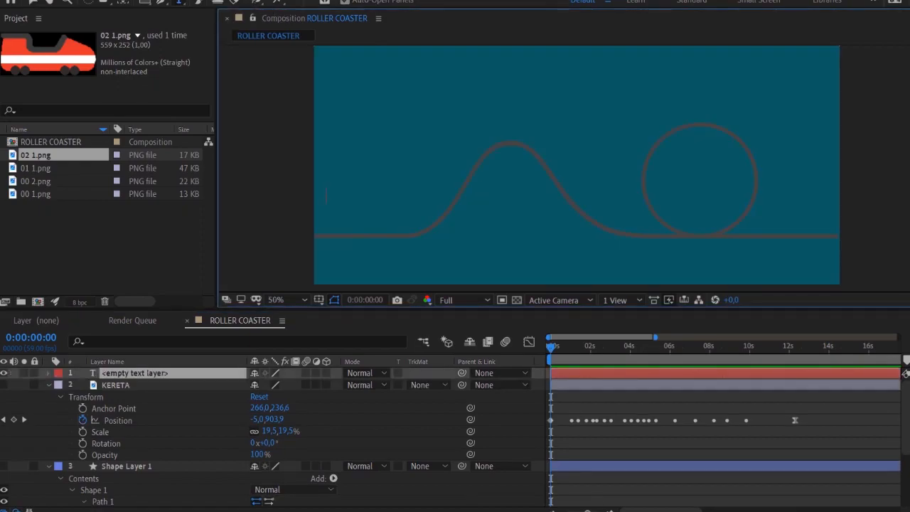
{"action": "type", "text": "ROLLER"}
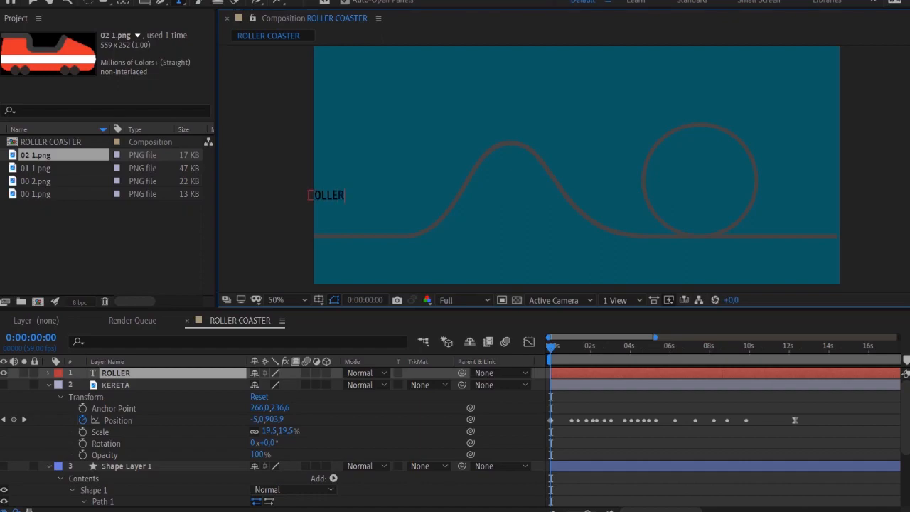
{"action": "type", "text": " COASTER"}
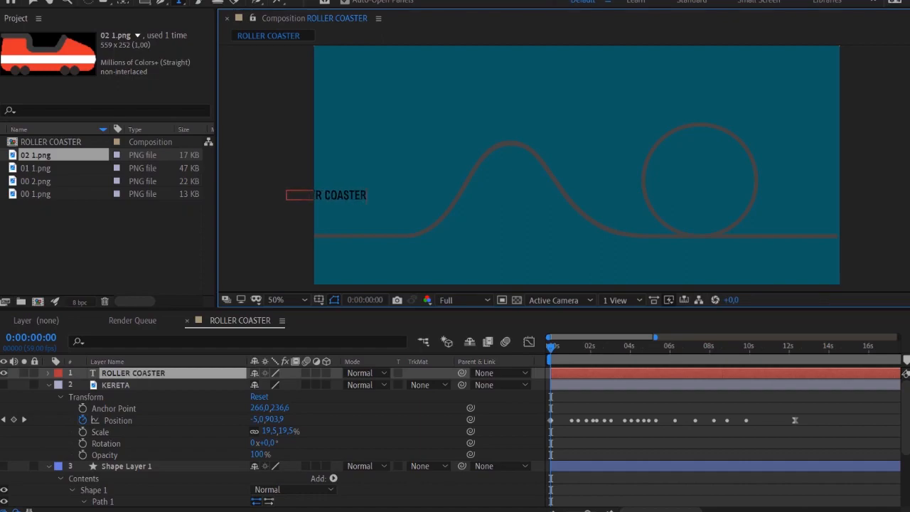
Step: Enlarge the ROLLER COASTER text slightly and place it on the track line at its starting end
{"action": "left_click", "coordinate": [34, 1]}
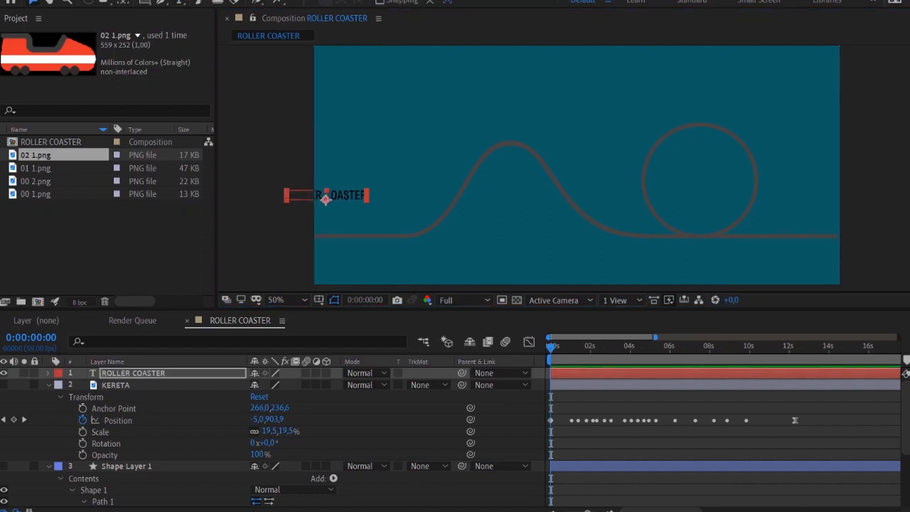
{"action": "key", "text": "Caps_Lock"}
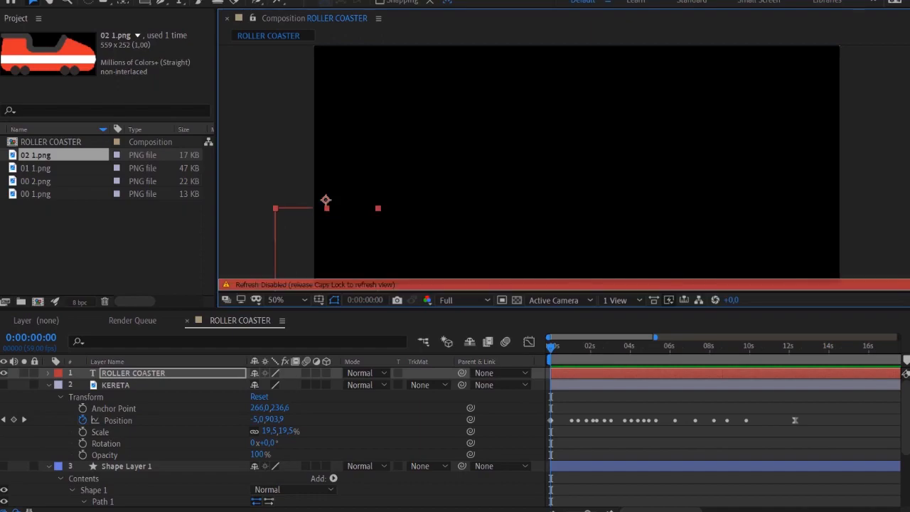
{"action": "key", "text": "Caps_Lock"}
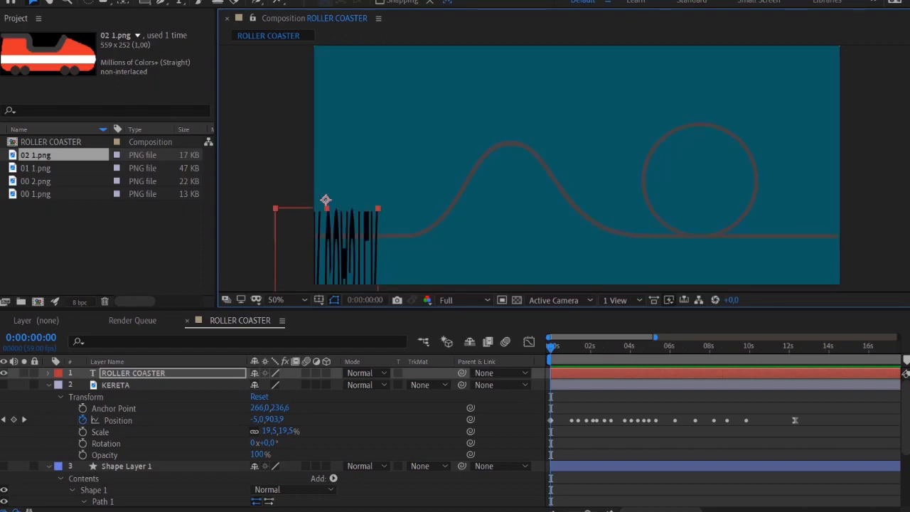
{"action": "key", "text": "ctrl+z"}
{"action": "left_click_drag", "start_coordinate": [366, 200], "coordinate": [371, 227]}
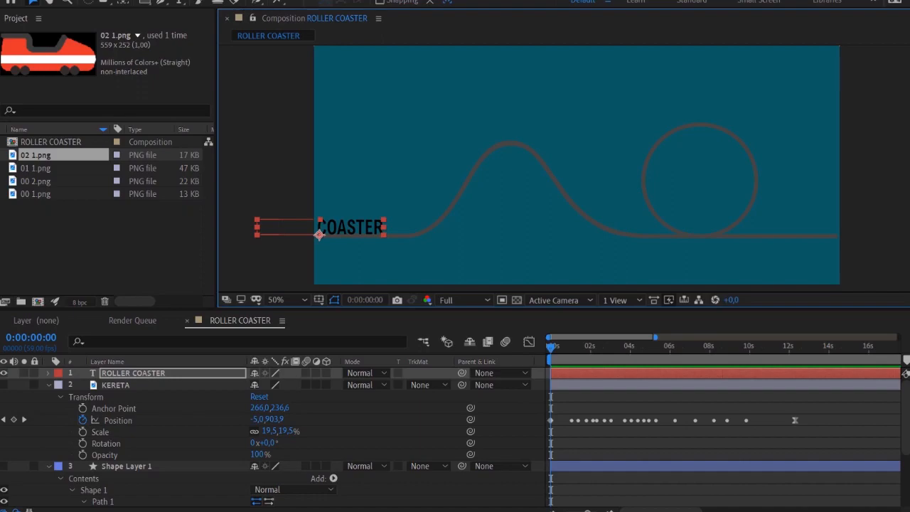
Step: Collapse the expanded properties of the KERETA and Shape Layer 1 layers, and select the ROLLER COASTER text layer
{"action": "left_click", "coordinate": [126, 466]}
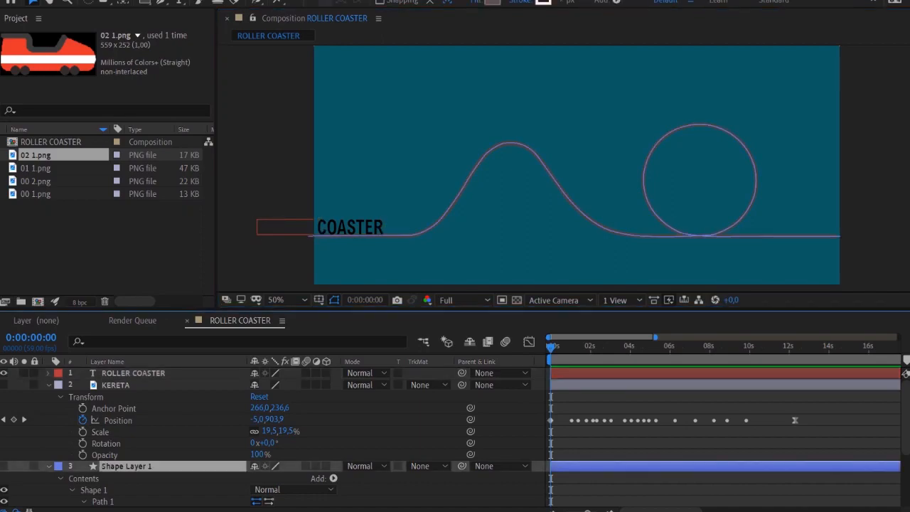
{"action": "left_click", "coordinate": [116, 384]}
{"action": "left_click", "coordinate": [126, 466]}
{"action": "left_click", "coordinate": [48, 385]}
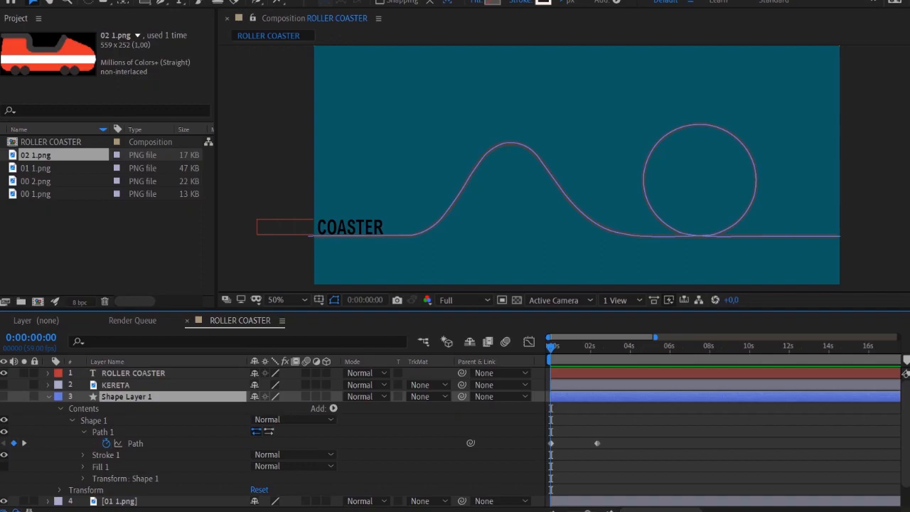
{"action": "left_click", "coordinate": [48, 397]}
{"action": "left_click", "coordinate": [319, 233]}
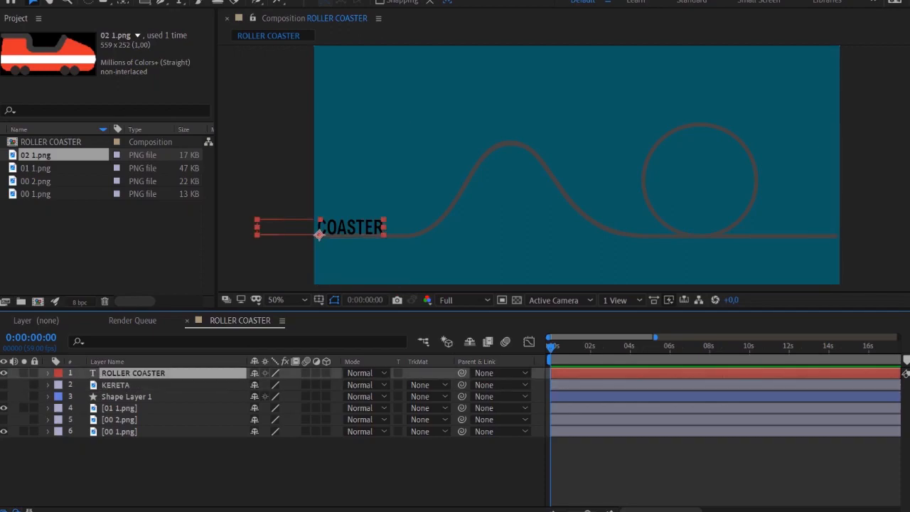
Step: Draw a Pen mask path on the ROLLER COASTER text layer, following the flat start of the track and over the hilltop
{"action": "left_click", "coordinate": [160, 2]}
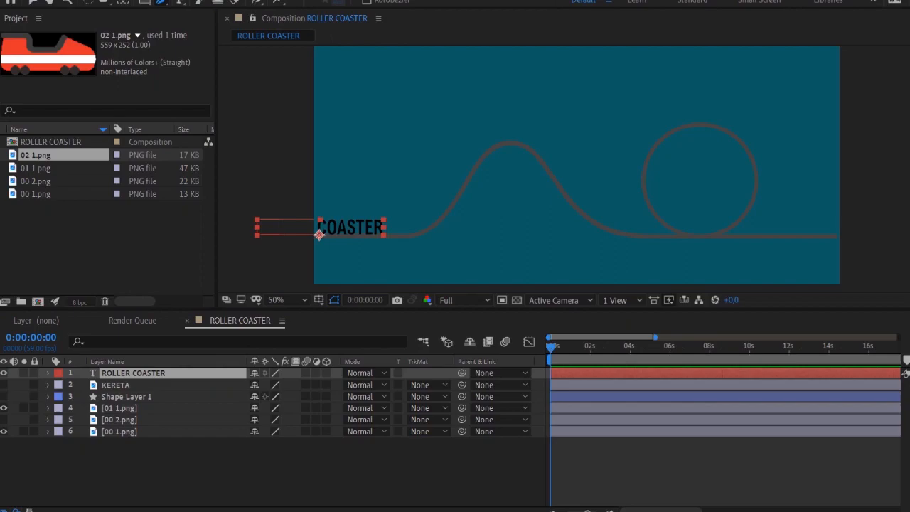
{"action": "scroll", "coordinate": [355, 228], "scroll_direction": "up", "scroll_amount": 1}
{"action": "left_click_drag", "start_coordinate": [355, 228], "coordinate": [647, 90]}
{"action": "left_click", "coordinate": [279, 201]}
{"action": "left_click", "coordinate": [493, 203]}
{"action": "left_click_drag", "start_coordinate": [473, 257], "coordinate": [526, 250]}
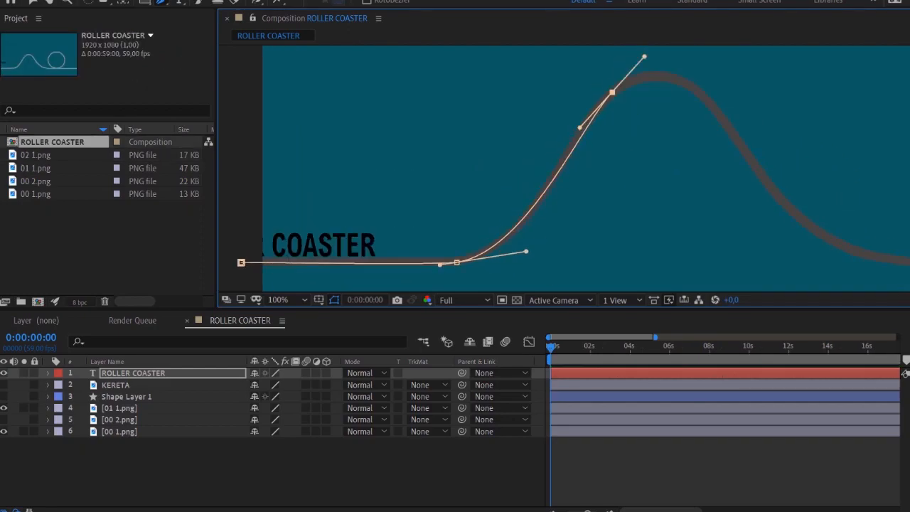
{"action": "left_click_drag", "start_coordinate": [581, 128], "coordinate": [573, 122]}
{"action": "left_click_drag", "start_coordinate": [709, 99], "coordinate": [544, 119]}
Step: Continue the mask path down the far side of the hill and along the flat stretch to the base of the loop
{"action": "left_click_drag", "start_coordinate": [720, 259], "coordinate": [776, 260]}
{"action": "left_click_drag", "start_coordinate": [664, 257], "coordinate": [620, 262]}
{"action": "left_click_drag", "start_coordinate": [544, 118], "coordinate": [563, 135]}
{"action": "mouse_move", "coordinate": [619, 262]}
{"action": "left_mouse_down"}
{"action": "mouse_move", "coordinate": [629, 268]}
{"action": "mouse_move", "coordinate": [624, 258]}
{"action": "left_mouse_up"}
{"action": "left_click_drag", "start_coordinate": [563, 134], "coordinate": [353, 156]}
{"action": "left_click", "coordinate": [662, 259]}
{"action": "key", "text": "ctrl+z"}
{"action": "left_click_drag", "start_coordinate": [620, 262], "coordinate": [641, 261]}
Step: Trace the circular loop with curved mask points, going all the way around and back to its base
{"action": "left_click_drag", "start_coordinate": [694, 246], "coordinate": [709, 235]}
{"action": "left_click_drag", "start_coordinate": [750, 144], "coordinate": [749, 170]}
{"action": "left_click_drag", "start_coordinate": [636, 121], "coordinate": [583, 122]}
{"action": "left_click_drag", "start_coordinate": [522, 227], "coordinate": [518, 285]}
{"action": "left_click_drag", "start_coordinate": [518, 285], "coordinate": [518, 264]}
{"action": "left_click_drag", "start_coordinate": [518, 264], "coordinate": [404, 103]}
{"action": "left_click_drag", "start_coordinate": [553, 158], "coordinate": [665, 157]}
Step: Finish the mask path along the flat exit track, ending it slightly beyond the composition frame
{"action": "mouse_move", "coordinate": [407, 97]}
{"action": "left_mouse_down"}
{"action": "mouse_move", "coordinate": [401, 83]}
{"action": "mouse_move", "coordinate": [405, 90]}
{"action": "left_mouse_up"}
{"action": "left_click_drag", "start_coordinate": [665, 158], "coordinate": [676, 155]}
{"action": "left_click", "coordinate": [730, 157]}
{"action": "left_click", "coordinate": [829, 157]}
{"action": "key", "text": "ctrl+z"}
{"action": "left_click", "coordinate": [831, 155]}
{"action": "scroll", "coordinate": [832, 156], "scroll_direction": "down", "scroll_amount": 1}
{"action": "left_click_drag", "start_coordinate": [697, 163], "coordinate": [732, 180]}
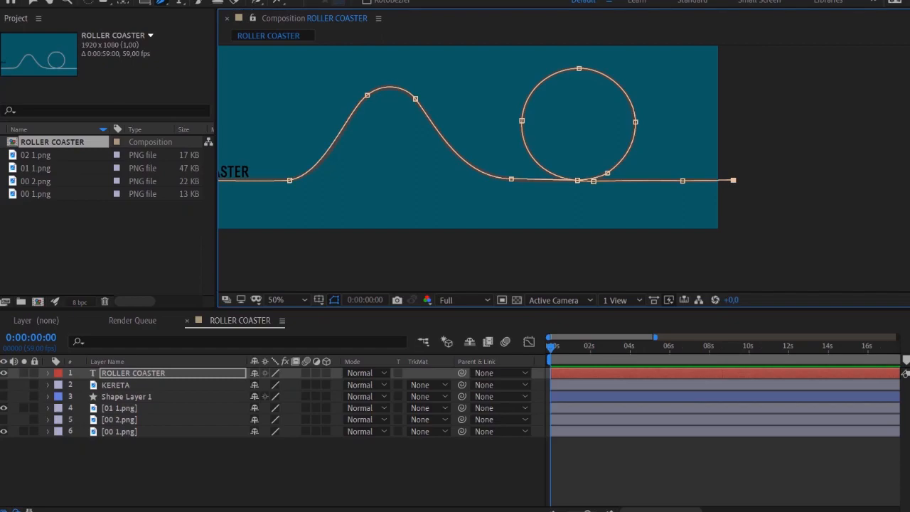
Step: Set the ROLLER COASTER text's path option to Mask 1 so the text follows the traced track
{"action": "left_click", "coordinate": [48, 373]}
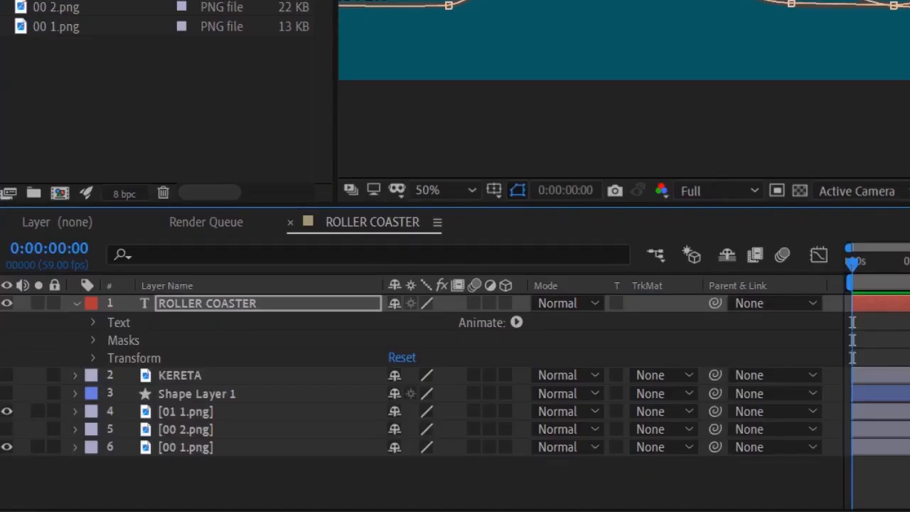
{"action": "left_click", "coordinate": [93, 322]}
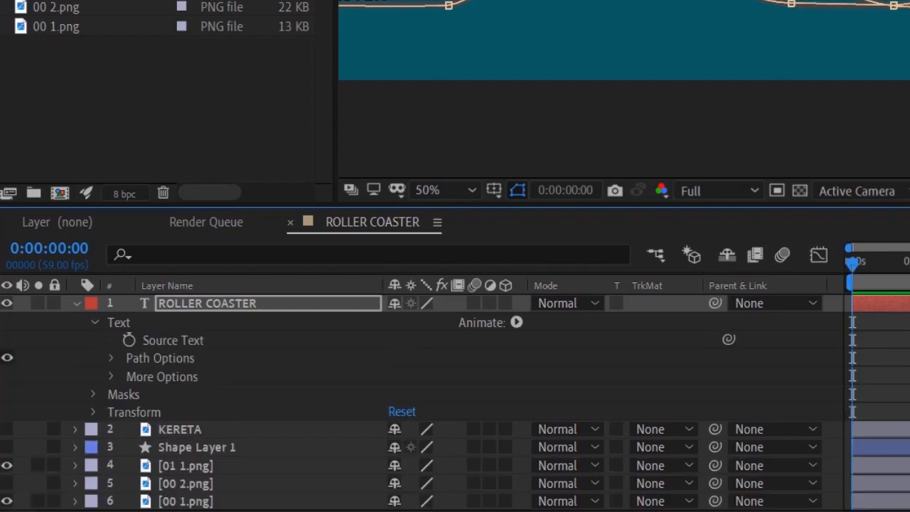
{"action": "left_click", "coordinate": [112, 358]}
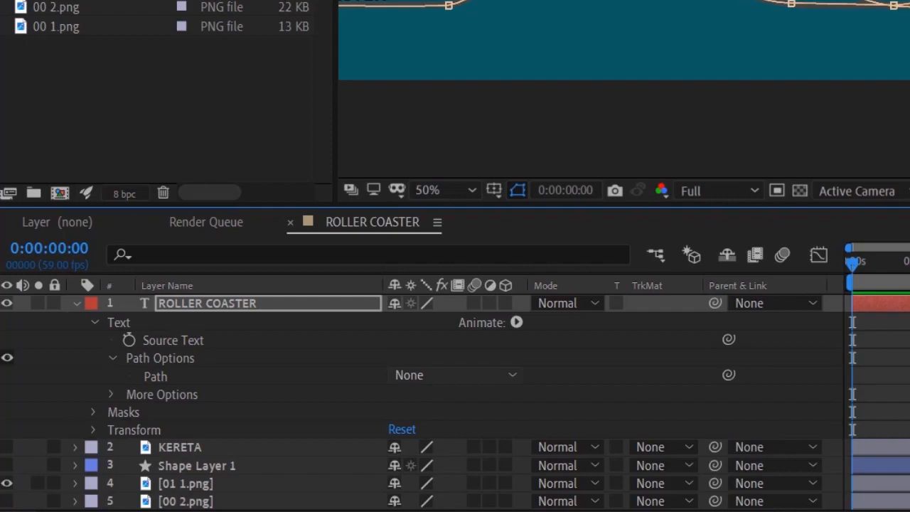
{"action": "left_click", "coordinate": [455, 375]}
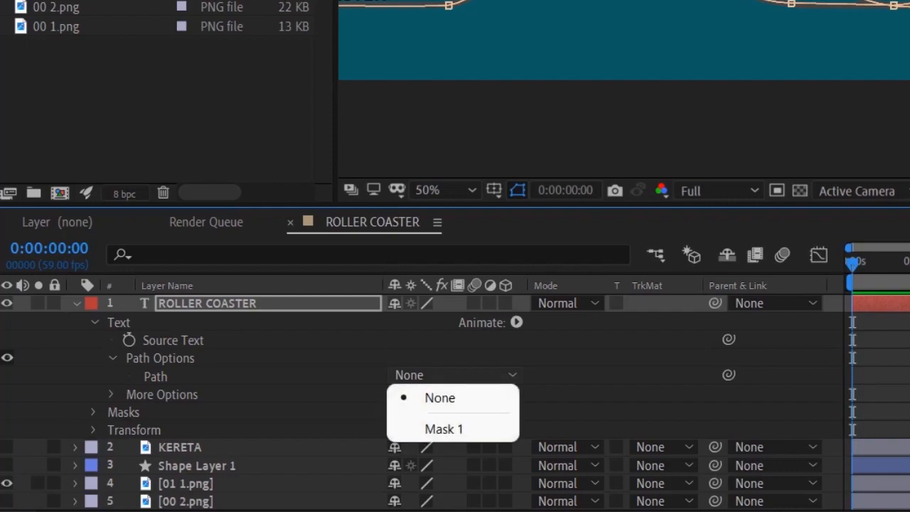
{"action": "left_click", "coordinate": [555, 377]}
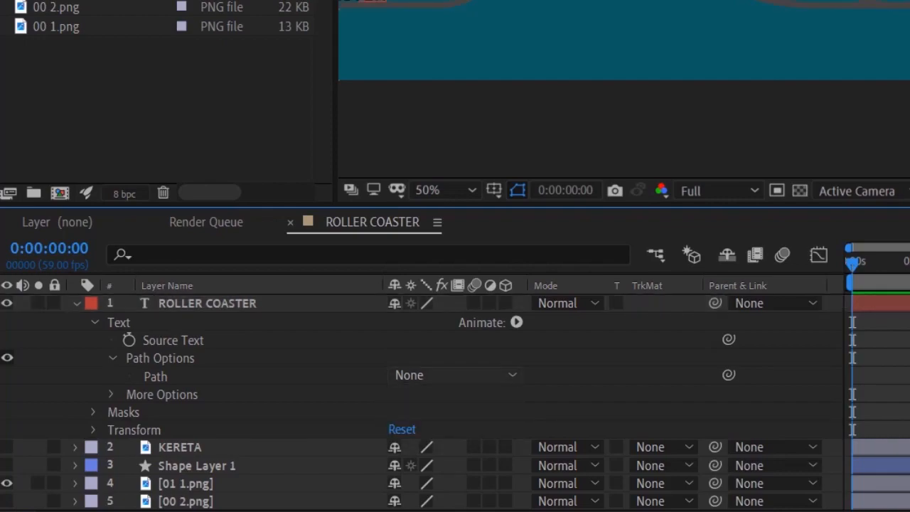
{"action": "left_click", "coordinate": [455, 375]}
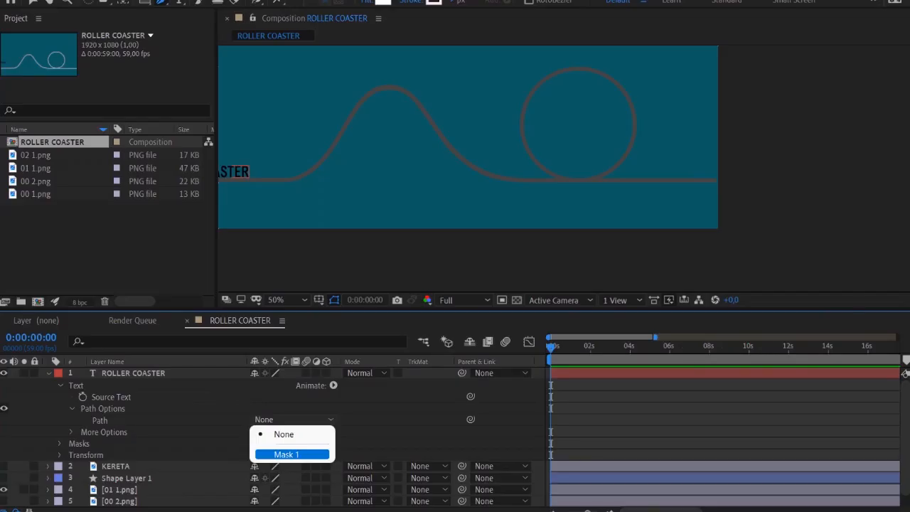
{"action": "left_click", "coordinate": [453, 428]}
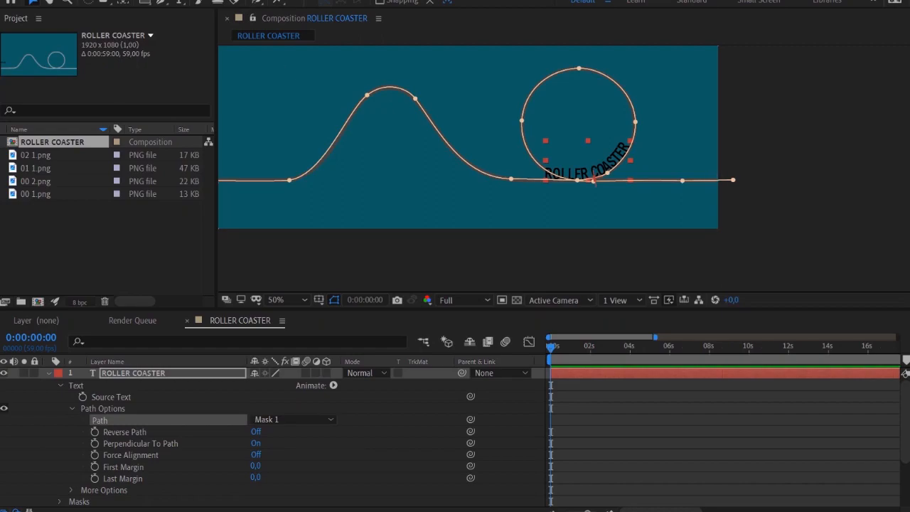
Step: Set the text path's First Margin to -1577 so ROLLER COASTER sits outside the frame before the track's start
{"action": "left_click_drag", "start_coordinate": [256, 466], "coordinate": [50, 466]}
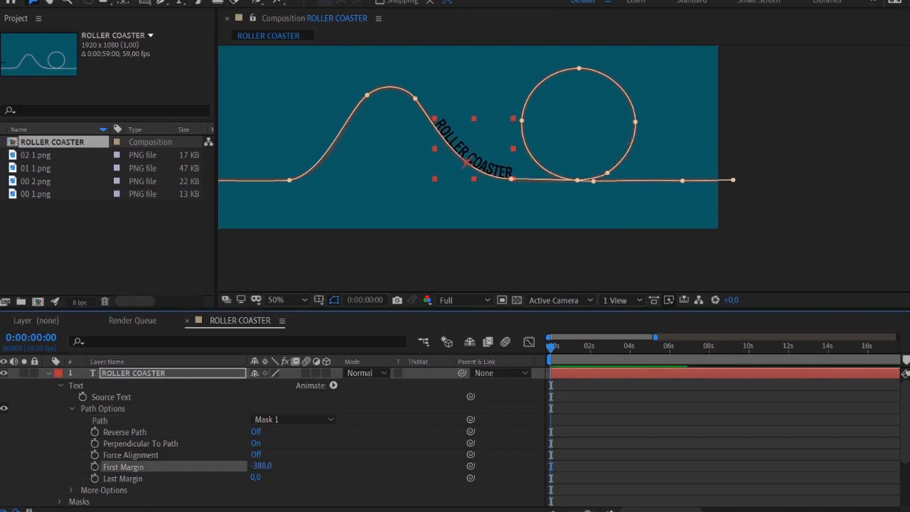
{"action": "left_click_drag", "start_coordinate": [261, 467], "coordinate": [19, 467]}
{"action": "left_click_drag", "start_coordinate": [440, 178], "coordinate": [528, 195]}
{"action": "left_click_drag", "start_coordinate": [261, 466], "coordinate": [21, 466]}
{"action": "left_click_drag", "start_coordinate": [263, 466], "coordinate": [135, 465]}
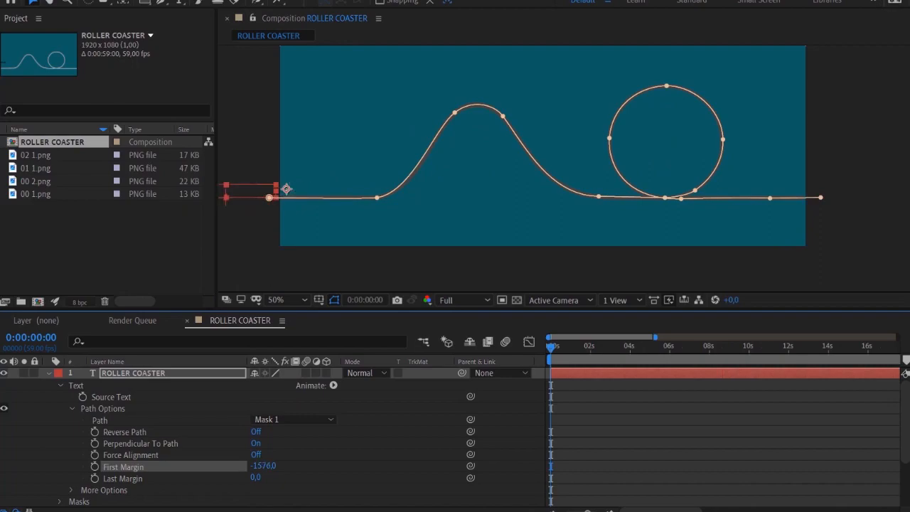
{"action": "mouse_move", "coordinate": [263, 465]}
{"action": "left_mouse_down"}
{"action": "mouse_move", "coordinate": [275, 466]}
{"action": "mouse_move", "coordinate": [262, 466]}
{"action": "left_mouse_up"}
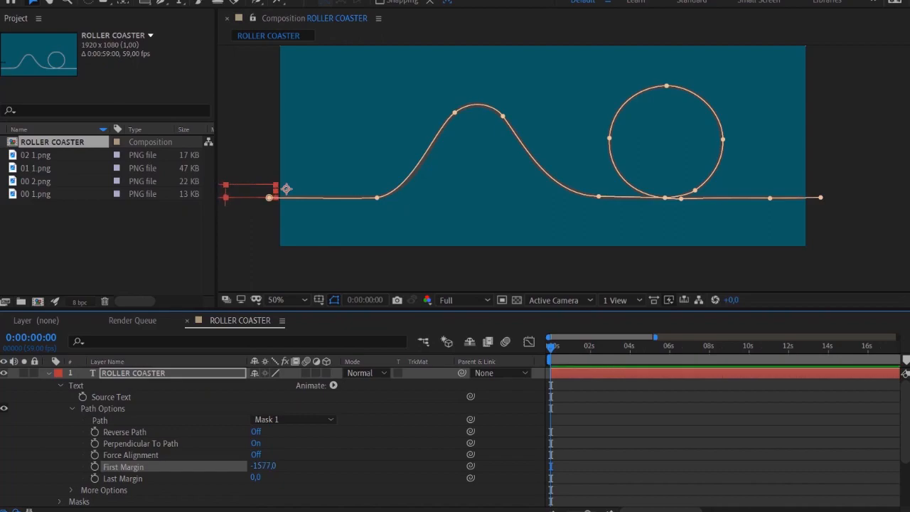
Step: Keyframe First Margin at 0:00:00:00, and add a second keyframe at 0:00:11:58 with a value of 1577
{"action": "left_click", "coordinate": [95, 466]}
{"action": "key", "text": "space"}
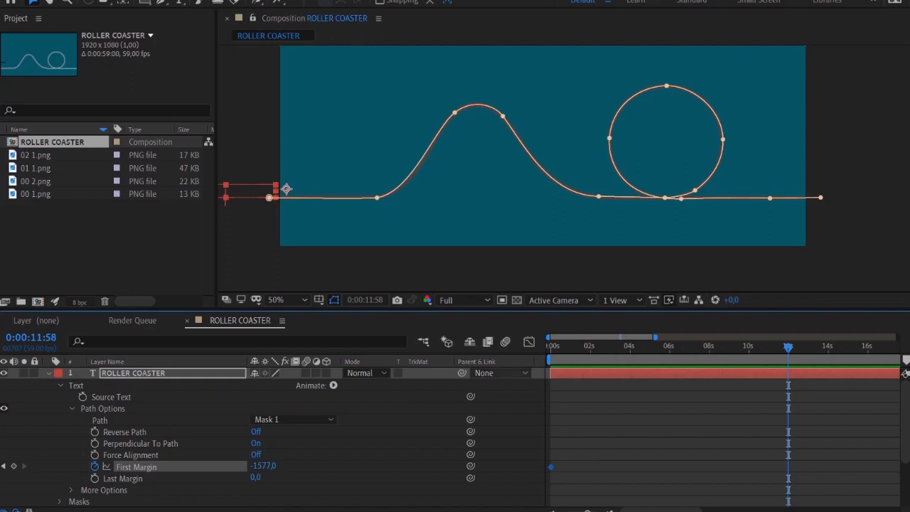
{"action": "left_click_drag", "start_coordinate": [263, 467], "coordinate": [889, 467]}
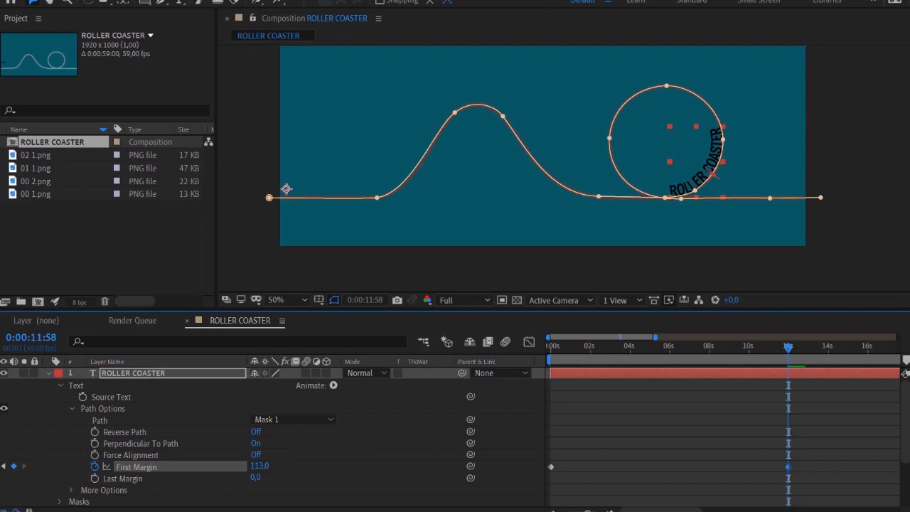
{"action": "left_click_drag", "start_coordinate": [260, 465], "coordinate": [787, 466]}
Step: Apply Easy Ease to both First Margin keyframes, move the final one to about 0:00:07:38, and preview the text animation
{"action": "left_click_drag", "start_coordinate": [849, 444], "coordinate": [538, 485]}
{"action": "key", "text": "space"}
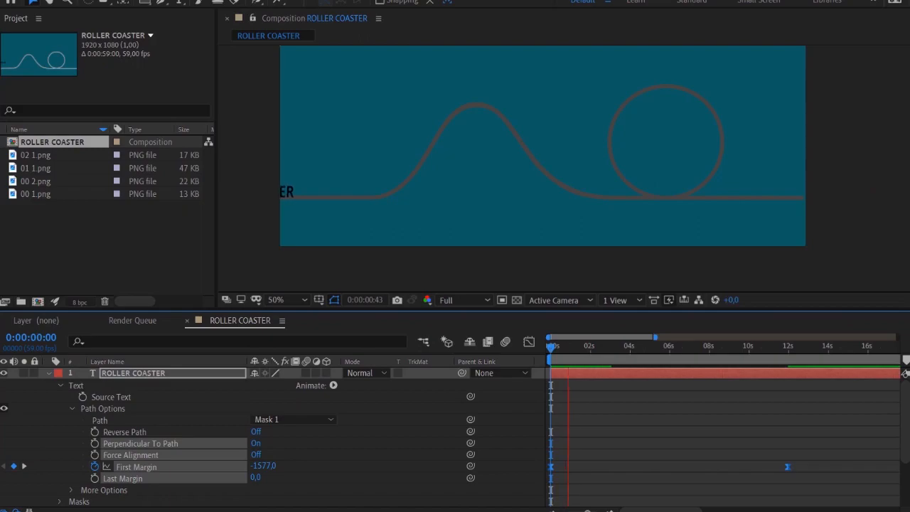
{"action": "key", "text": "space"}
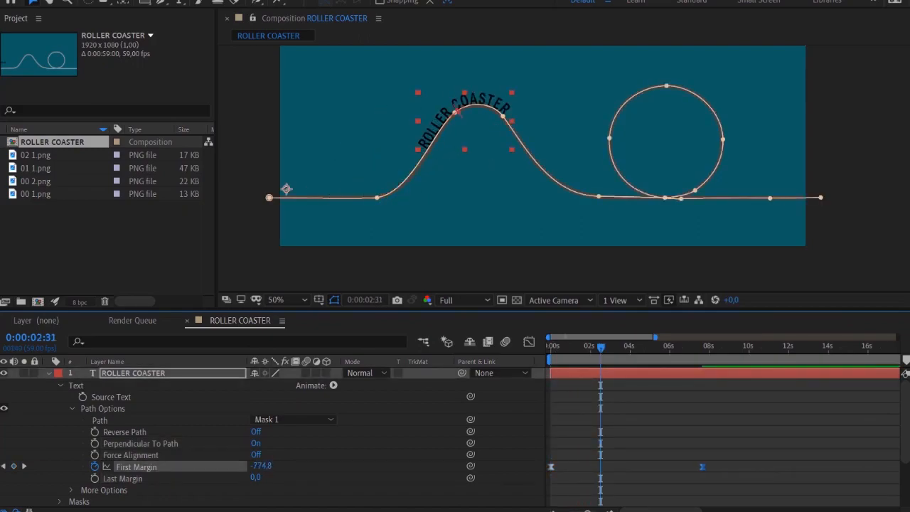
{"action": "key", "text": "Home"}
{"action": "key", "text": "space"}
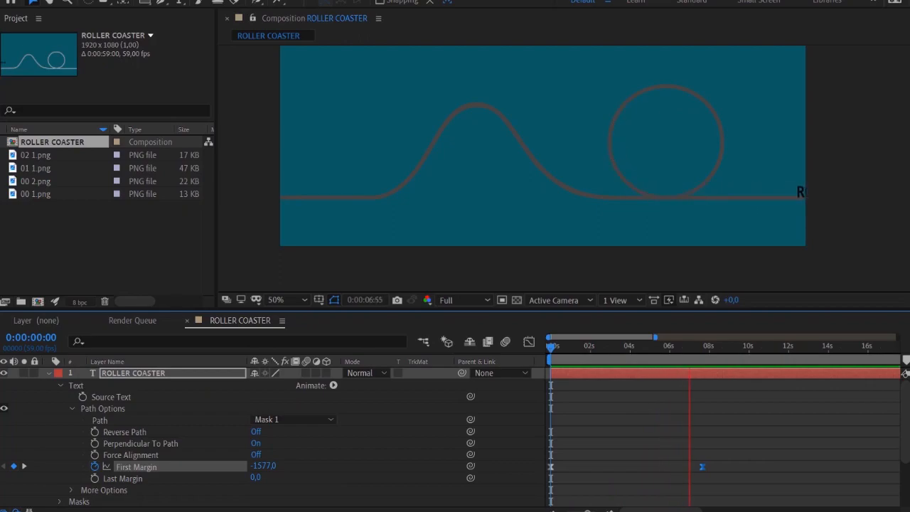
{"action": "key", "text": "space"}
Step: Replay the text's ride along the track and review the ROLLER COASTER layer's Transform properties
{"action": "left_click", "coordinate": [133, 373]}
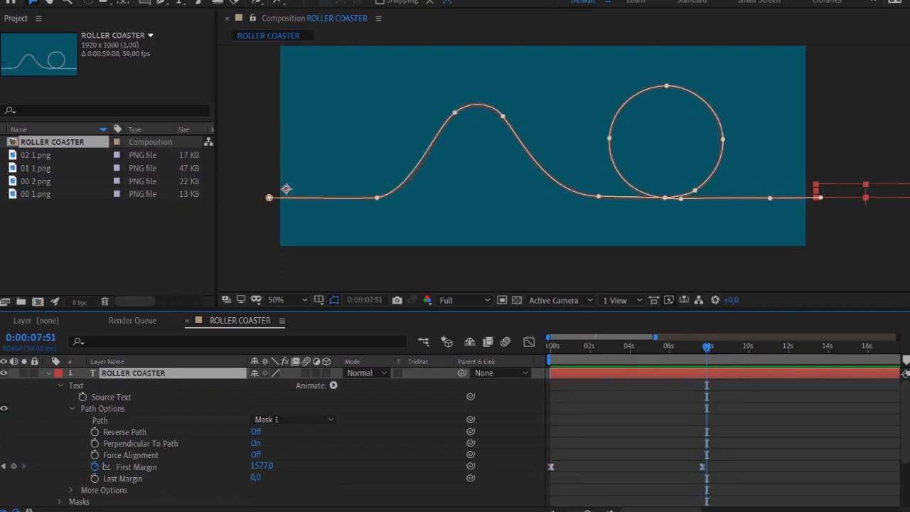
{"action": "key", "text": "space"}
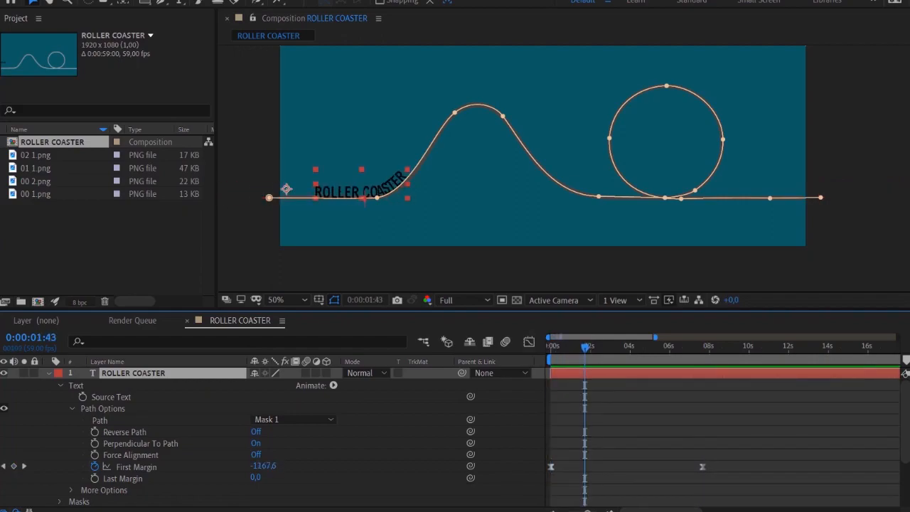
{"action": "scroll", "coordinate": [455, 434], "scroll_direction": "down", "scroll_amount": 3}
{"action": "left_click", "coordinate": [61, 442]}
{"action": "left_click_drag", "start_coordinate": [585, 347], "coordinate": [558, 346]}
{"action": "key", "text": "space"}
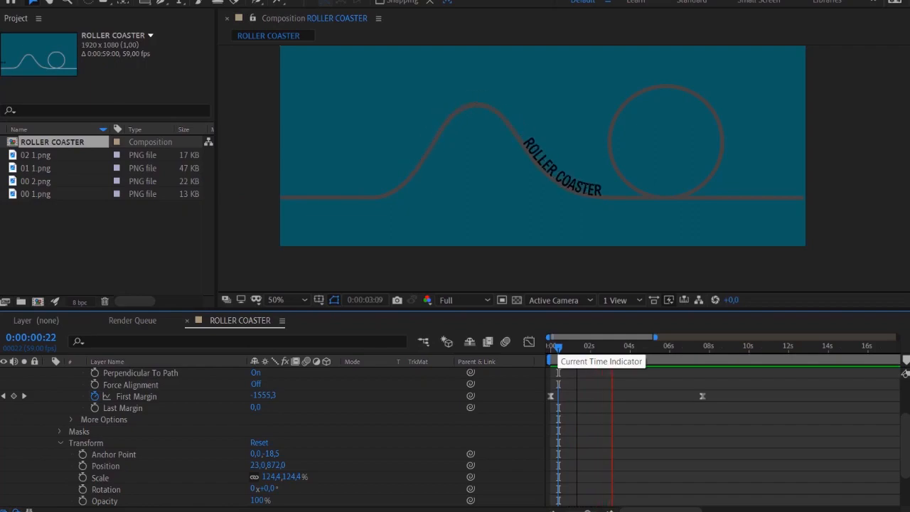
{"action": "scroll", "coordinate": [558, 349], "scroll_direction": "up", "scroll_amount": 3}
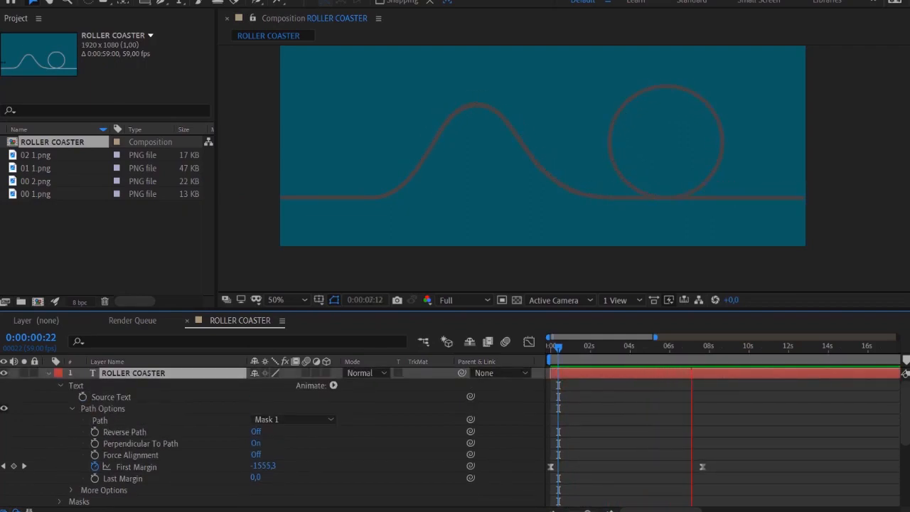
{"action": "key", "text": "space"}
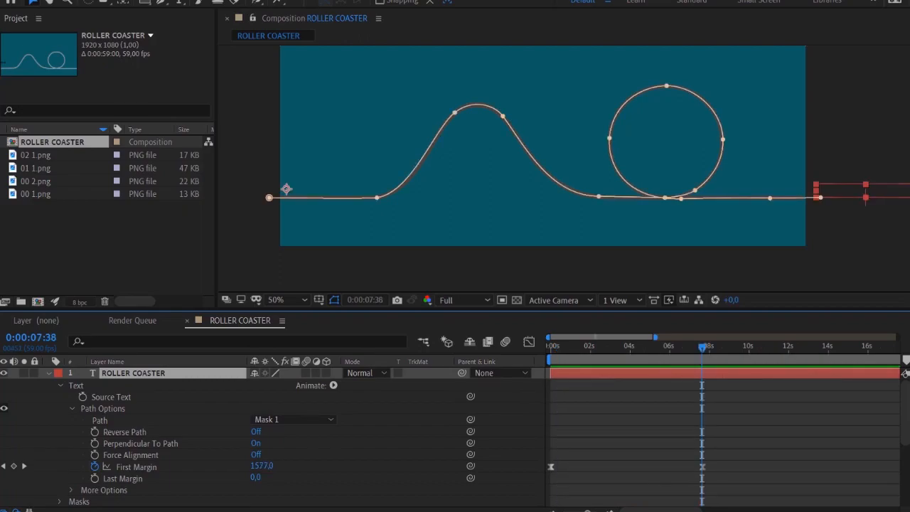
Step: Collapse the text layer's properties, show the KERETA and Shape Layer 1 layers, and preview car and text together
{"action": "key", "text": "u"}
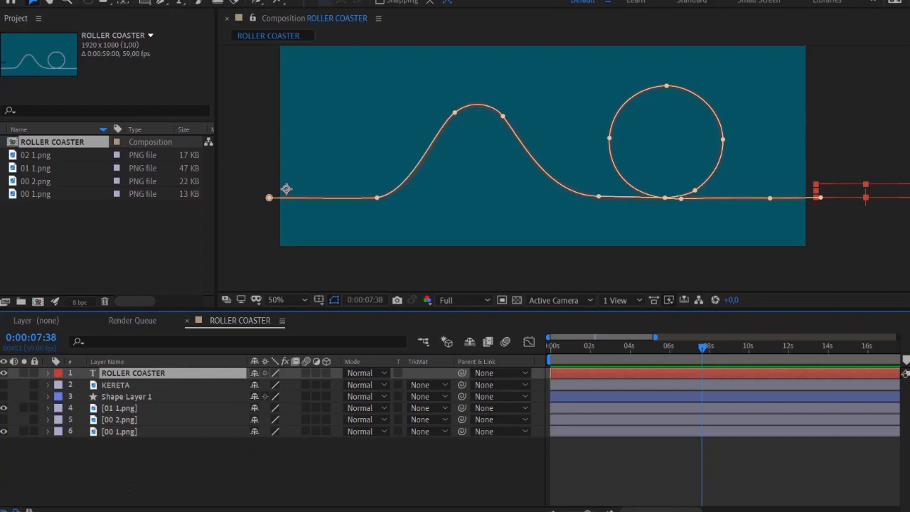
{"action": "left_click", "coordinate": [116, 384]}
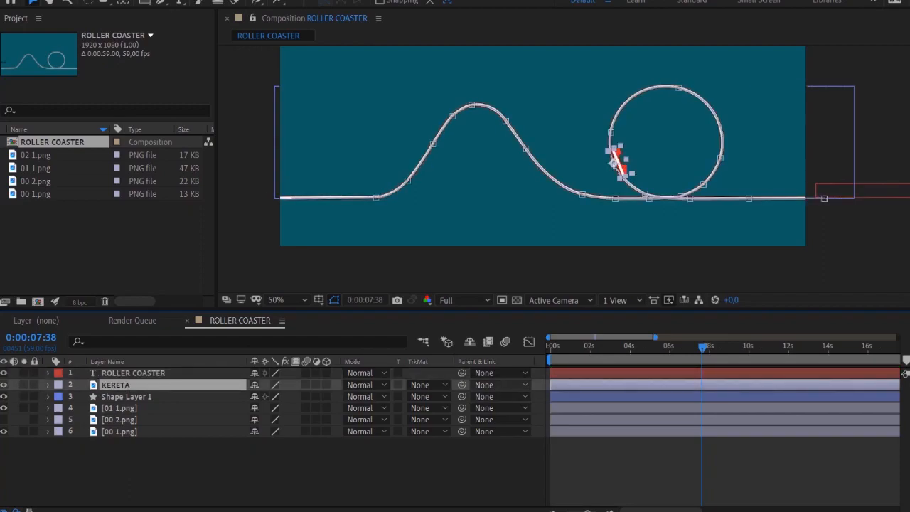
{"action": "key", "text": "space"}
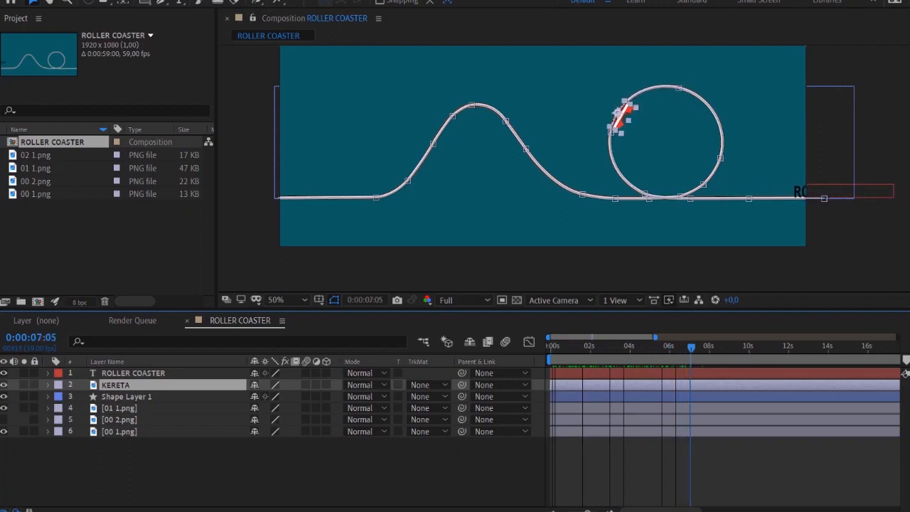
{"action": "key", "text": "space"}
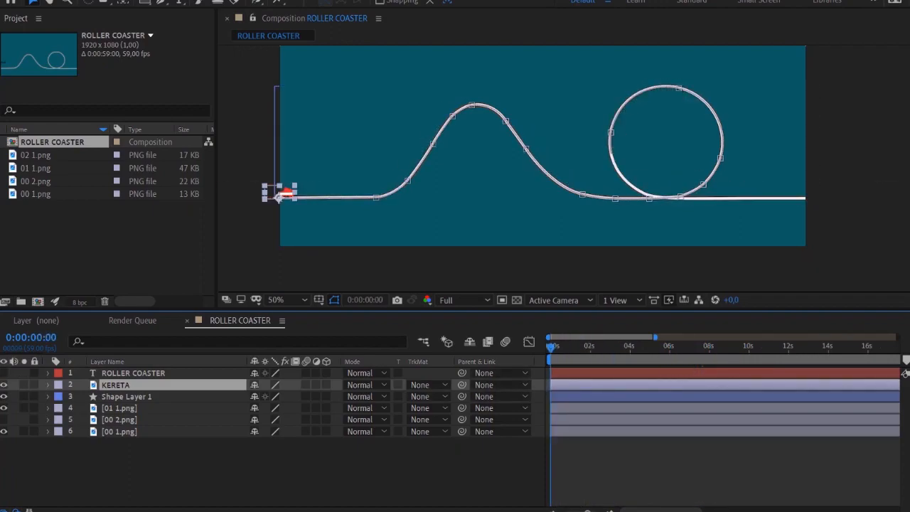
Step: Preview the car's ride on its own with the ROLLER COASTER text layer hidden
{"action": "key", "text": "space"}
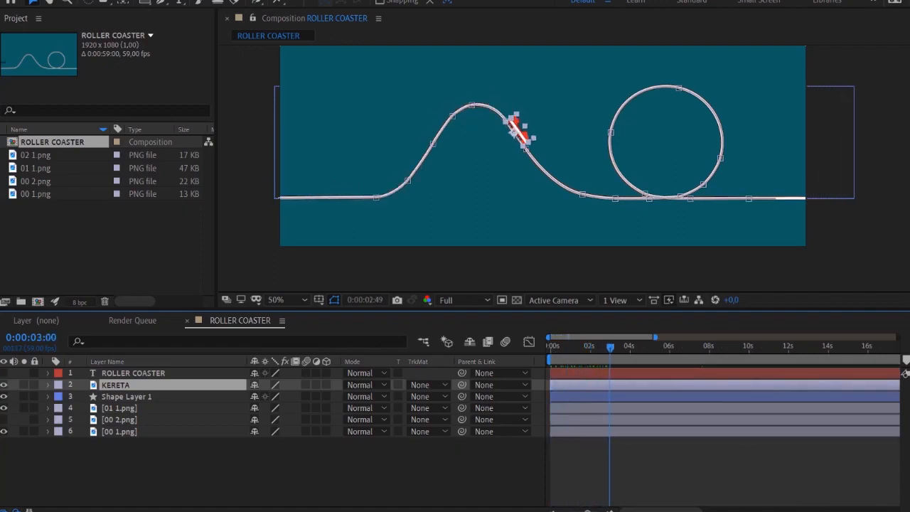
{"action": "key", "text": "space"}
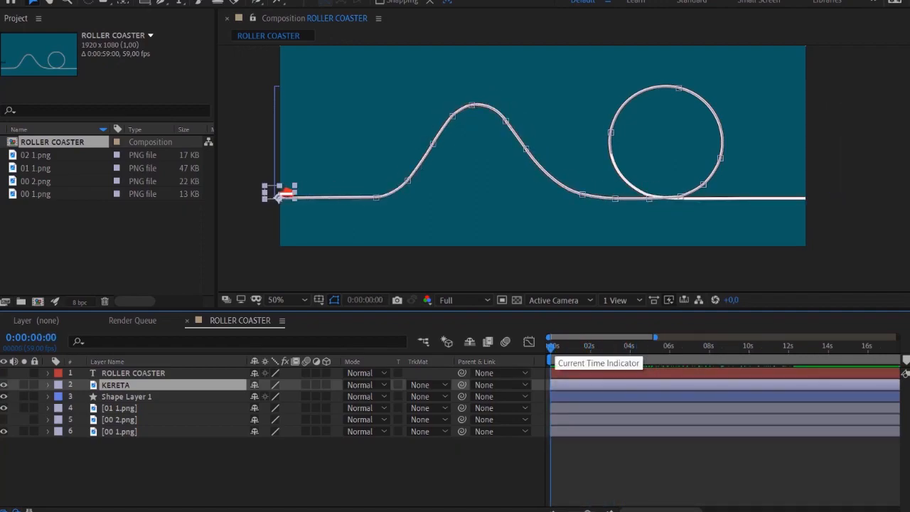
{"action": "key", "text": "space"}
{"action": "left_click_drag", "start_coordinate": [575, 348], "coordinate": [562, 348]}
Step: Examine the KERETA car up close on the flat start of the track, and replay its full ride
{"action": "left_click", "coordinate": [511, 162]}
{"action": "scroll", "coordinate": [512, 162], "scroll_direction": "up", "scroll_amount": 1}
{"action": "left_click_drag", "start_coordinate": [511, 162], "coordinate": [832, 150]}
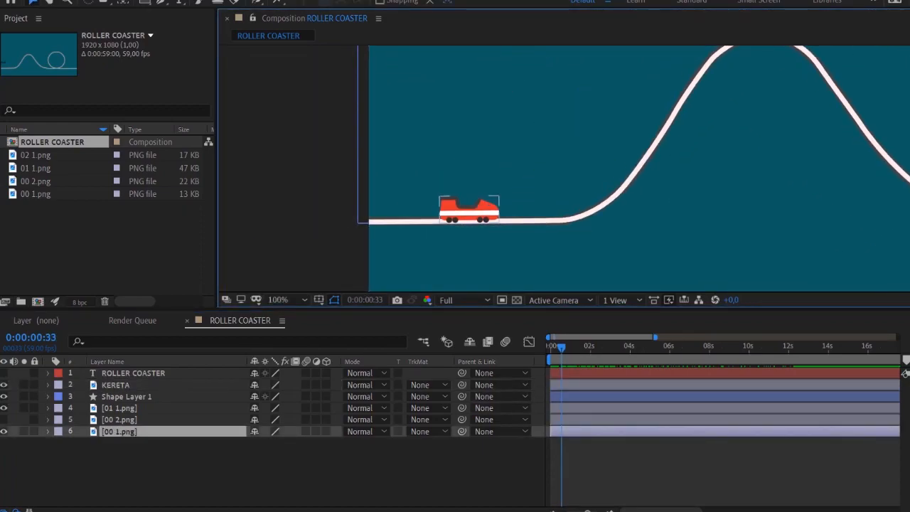
{"action": "left_click", "coordinate": [116, 384]}
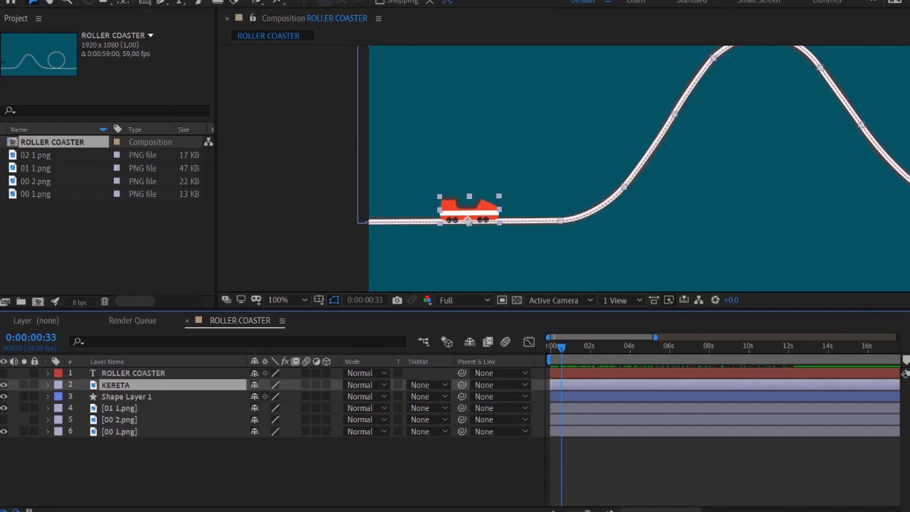
{"action": "scroll", "coordinate": [566, 169], "scroll_direction": "down", "scroll_amount": 1}
{"action": "left_click_drag", "start_coordinate": [611, 156], "coordinate": [464, 188]}
{"action": "key", "text": "space"}
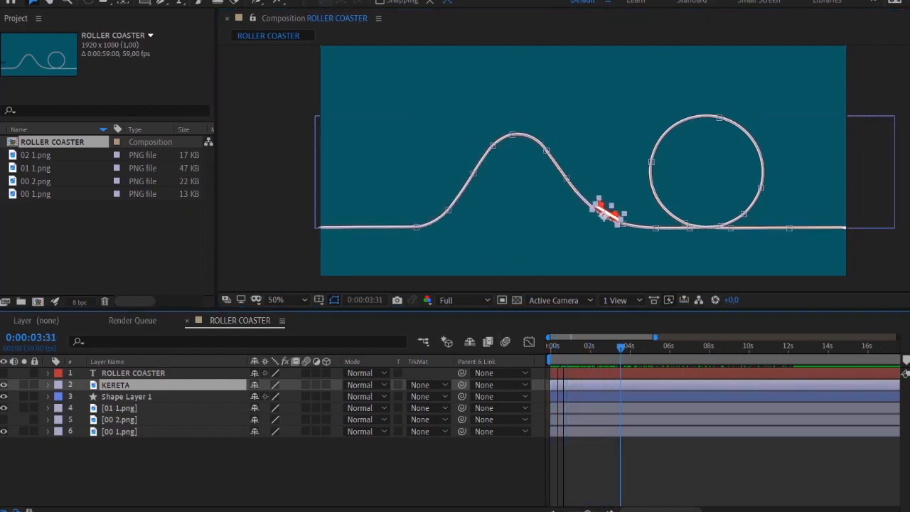
{"action": "left_click_drag", "start_coordinate": [795, 348], "coordinate": [550, 348]}
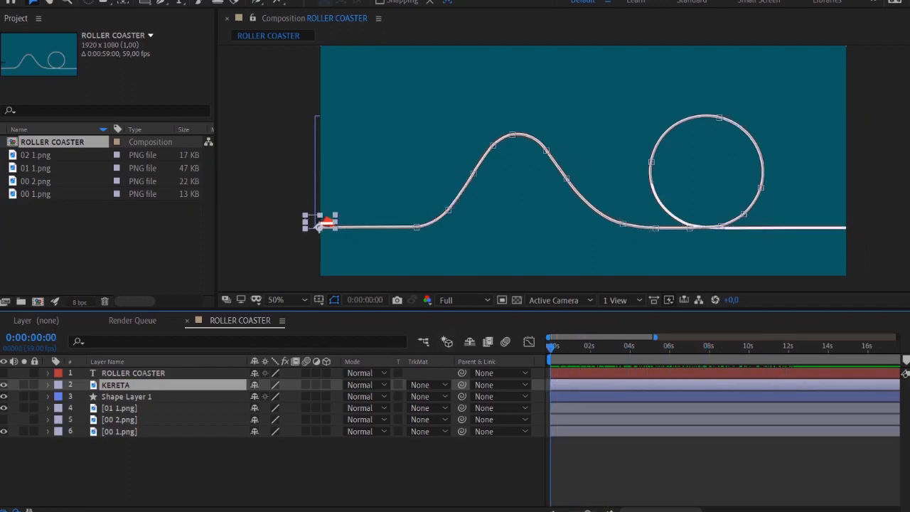
Step: Show the ROLLER COASTER text layer, hide KERETA, and preview the text's ride on the white track
{"action": "left_click_drag", "start_coordinate": [4, 373], "coordinate": [3, 385]}
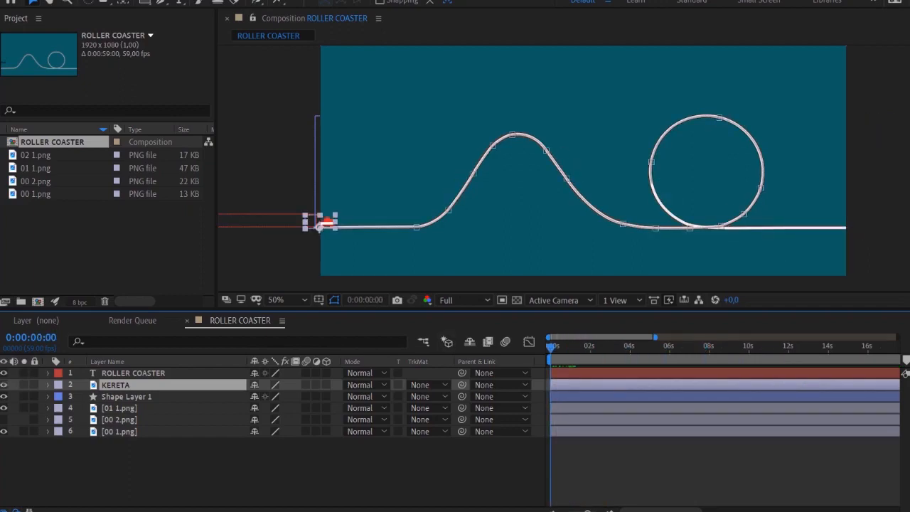
{"action": "left_click", "coordinate": [3, 385]}
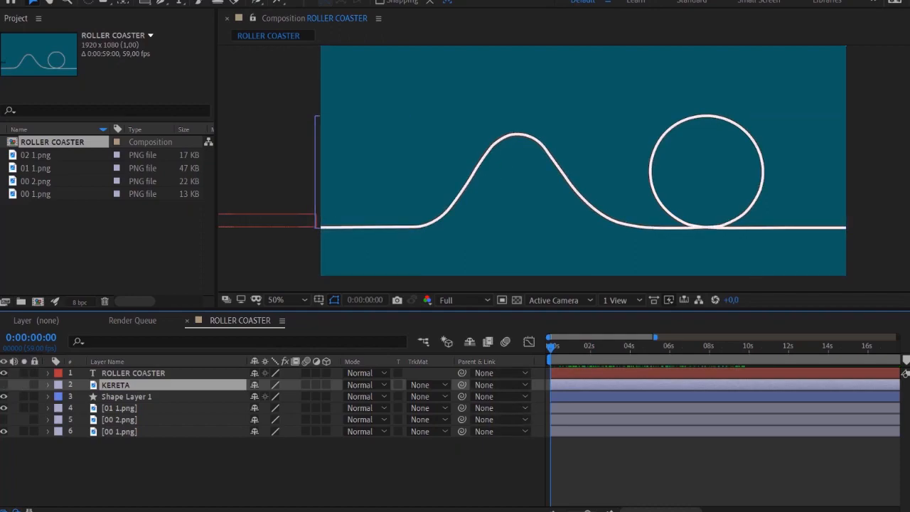
{"action": "key", "text": "space"}
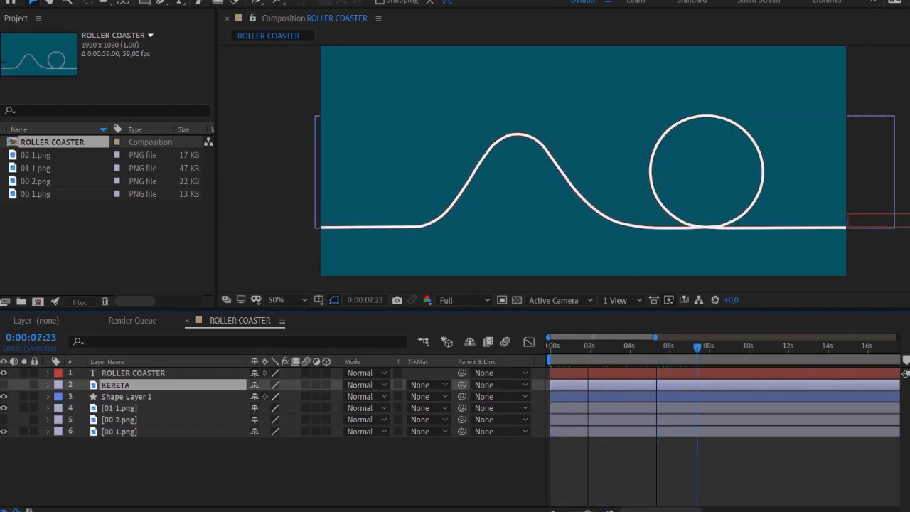